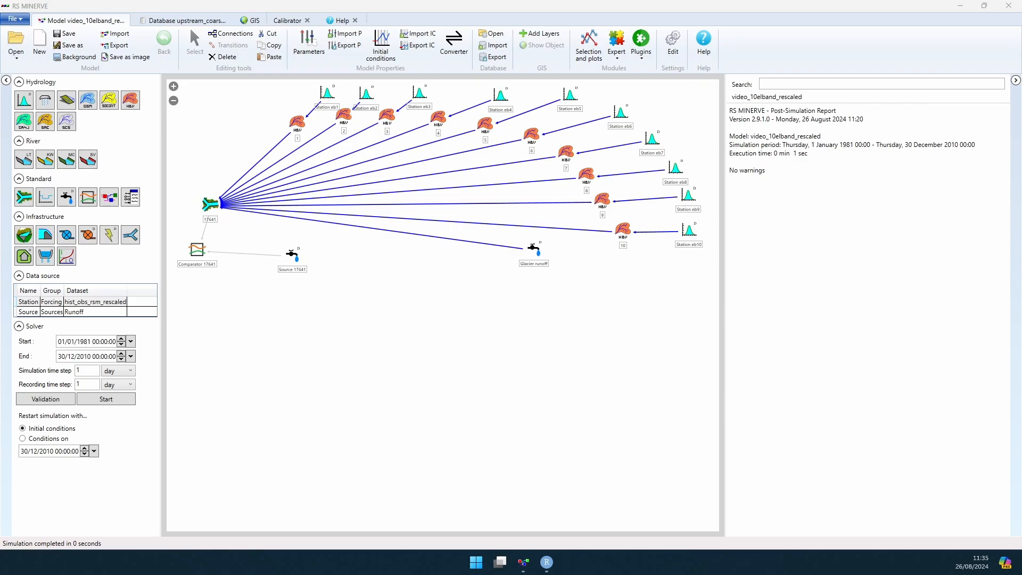
Switch to RStudio and look through the climate data extraction parameters and processing sections of ex8.qmd.
{"action": "left_click", "coordinate": [547, 562]}
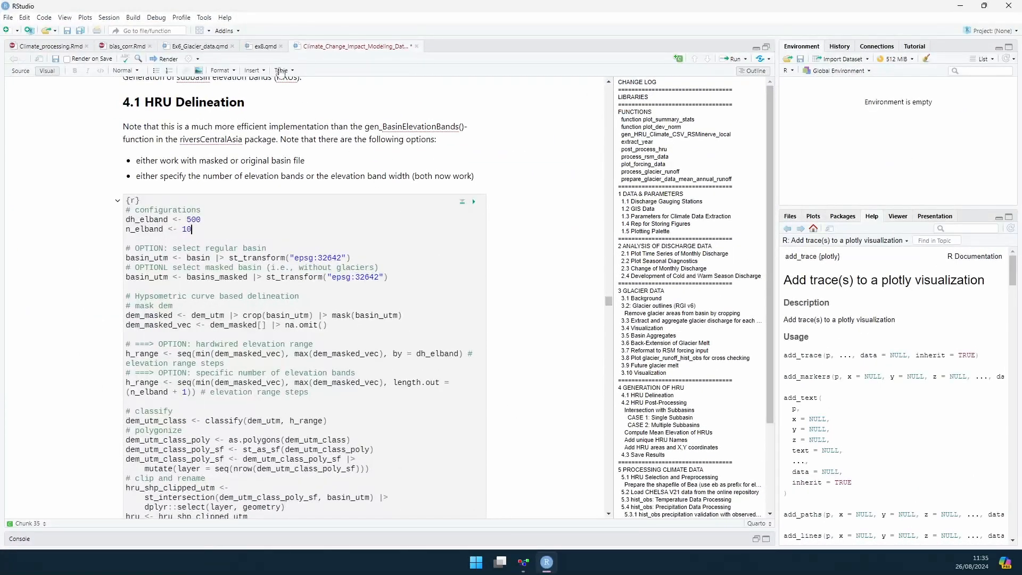
{"action": "left_click", "coordinate": [261, 46]}
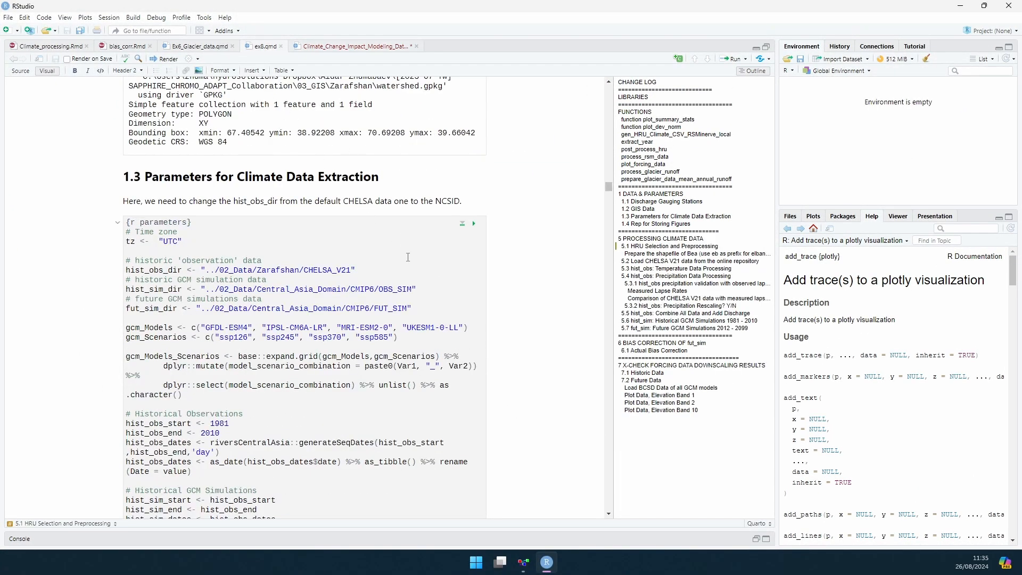
{"action": "scroll", "coordinate": [407, 257], "scroll_direction": "down", "scroll_amount": 20}
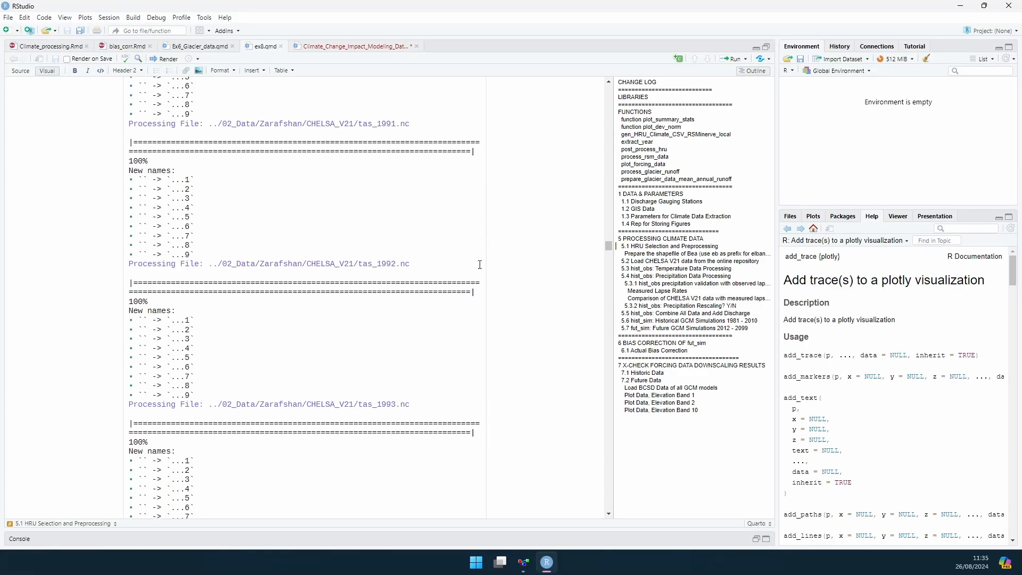
{"action": "left_click_drag", "start_coordinate": [608, 247], "coordinate": [610, 381]}
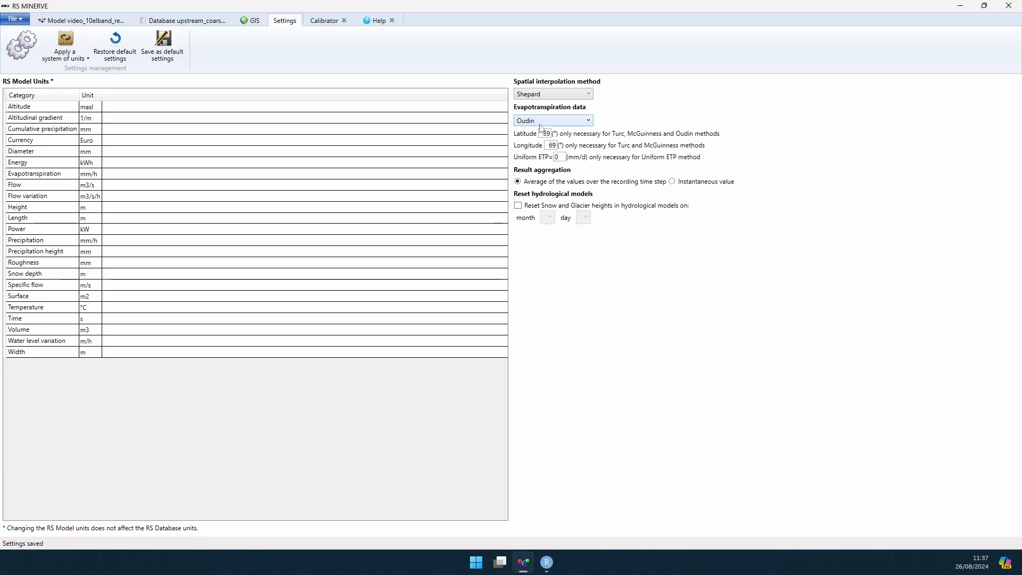
Return to the model in RS MINERVE and review the HBV parameters of zone A.
{"action": "left_click", "coordinate": [101, 21]}
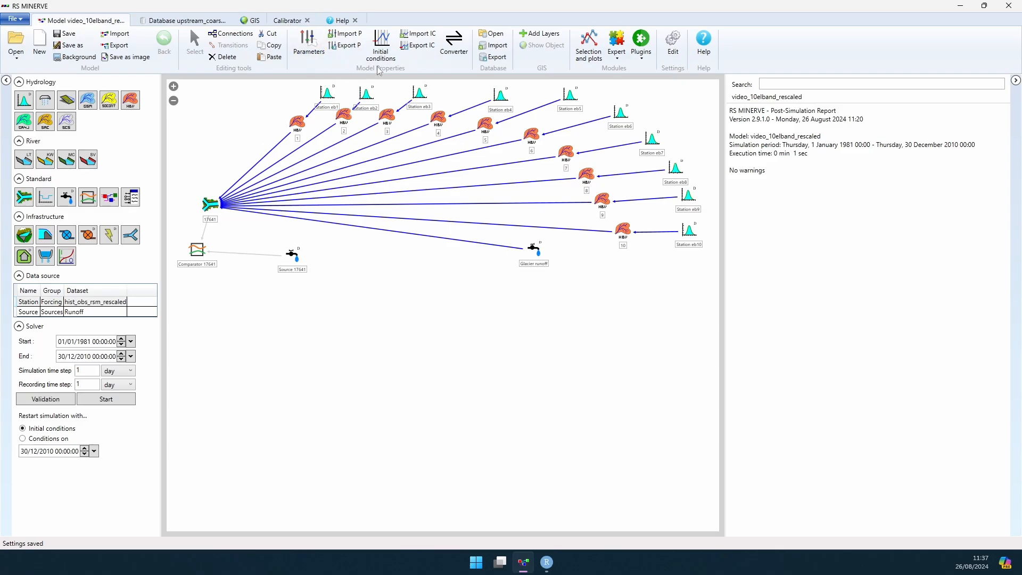
{"action": "left_click", "coordinate": [313, 62]}
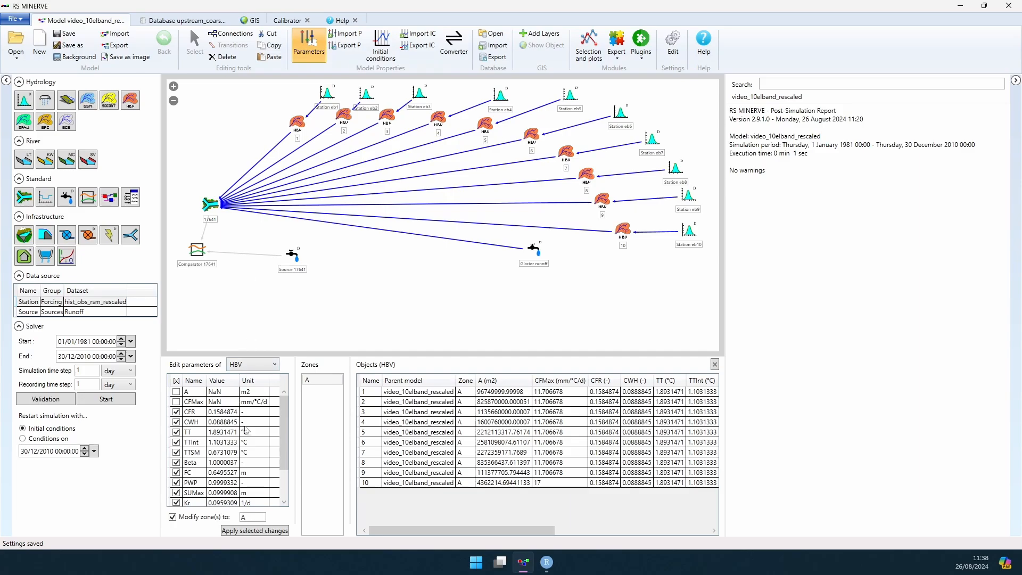
{"action": "left_click", "coordinate": [321, 384]}
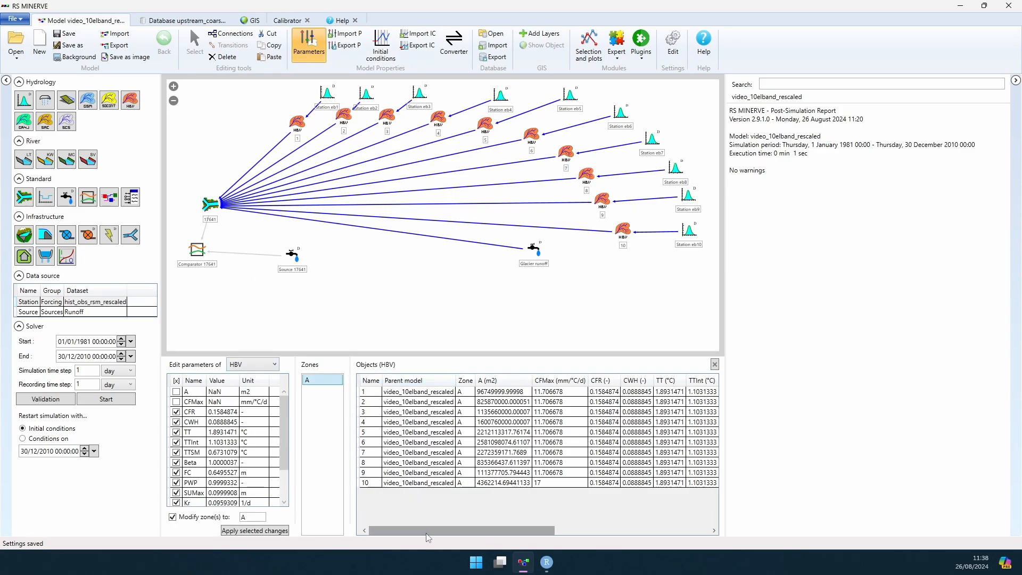
{"action": "mouse_move", "coordinate": [429, 537]}
{"action": "left_mouse_down"}
{"action": "mouse_move", "coordinate": [590, 547]}
{"action": "mouse_move", "coordinate": [433, 540]}
{"action": "left_mouse_up"}
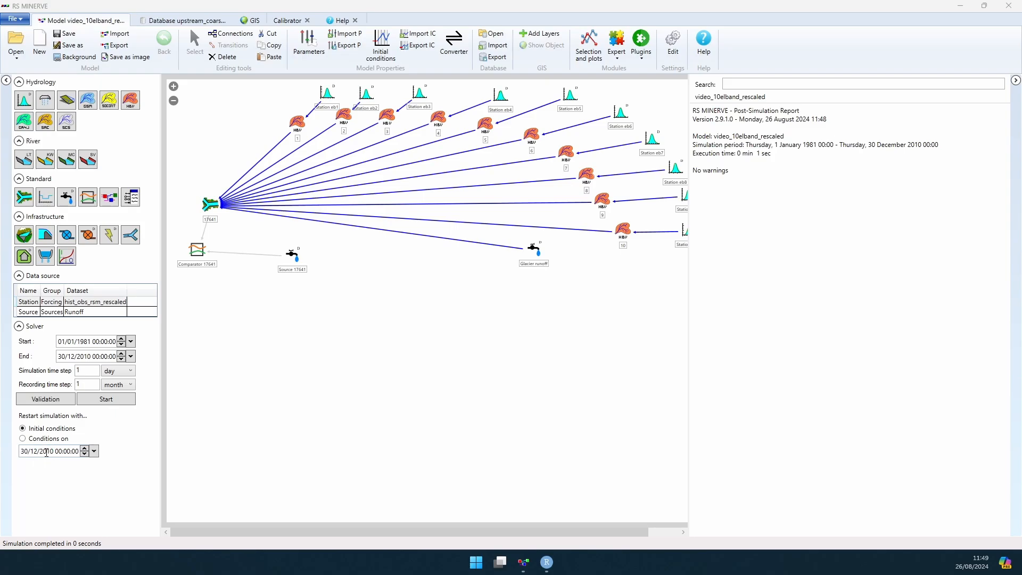
Validate the model, run the 1981–2010 simulation, and view the results of Comparator 17641 in an enlarged pane.
{"action": "left_click", "coordinate": [63, 404]}
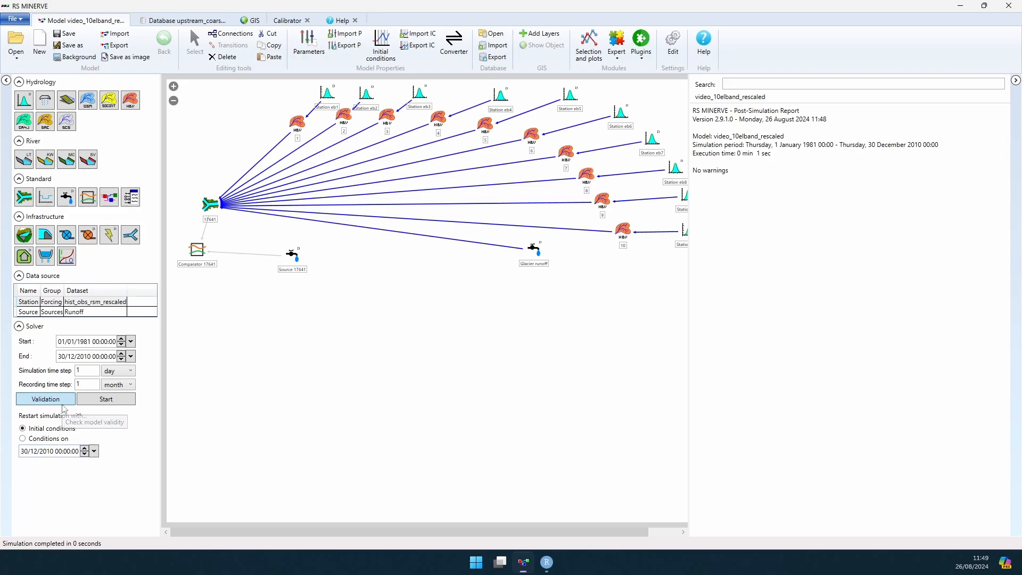
{"action": "left_click", "coordinate": [115, 404]}
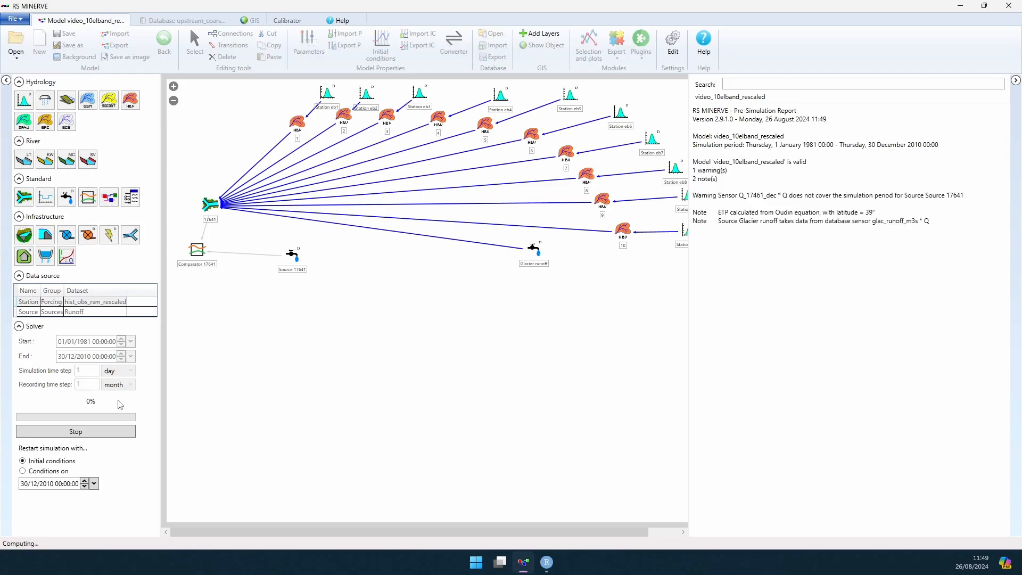
{"action": "left_click", "coordinate": [202, 249]}
{"action": "left_click_drag", "start_coordinate": [689, 218], "coordinate": [392, 219]}
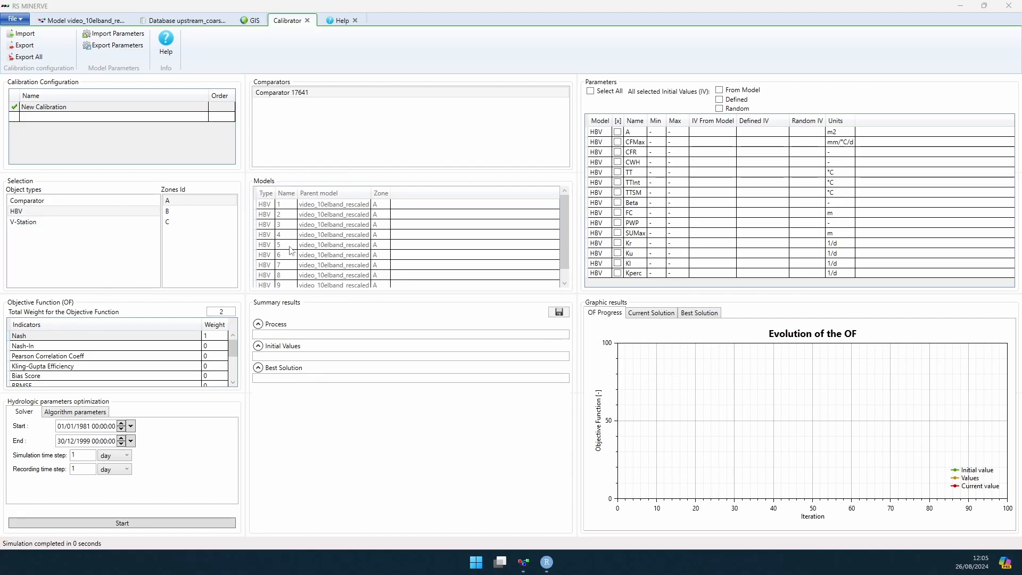
Configure the calibration's objective function to use only Nash with a weight of 1.
{"action": "left_click", "coordinate": [219, 335]}
{"action": "left_click_drag", "start_coordinate": [233, 348], "coordinate": [234, 380]}
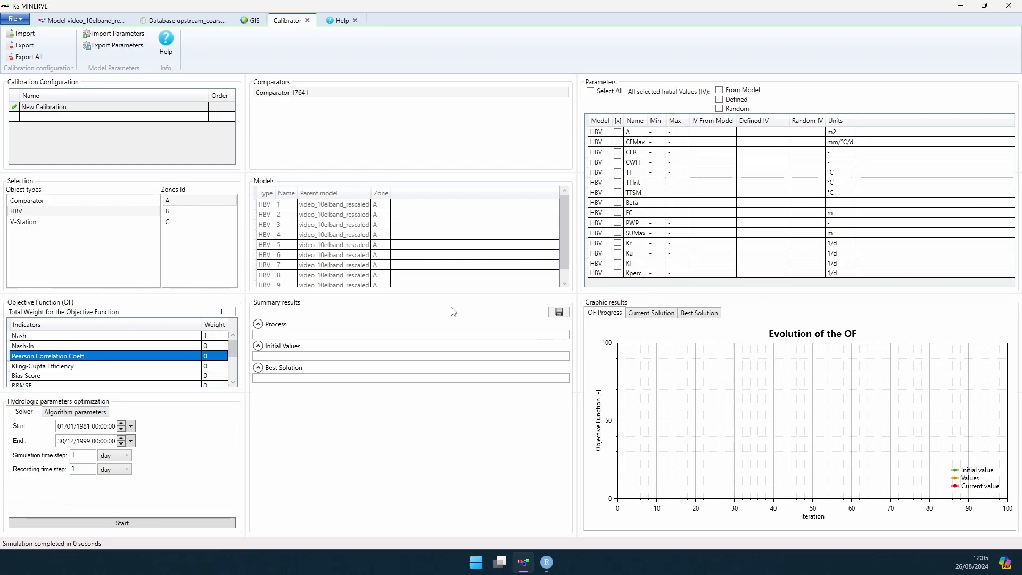
{"action": "left_click", "coordinate": [216, 337]}
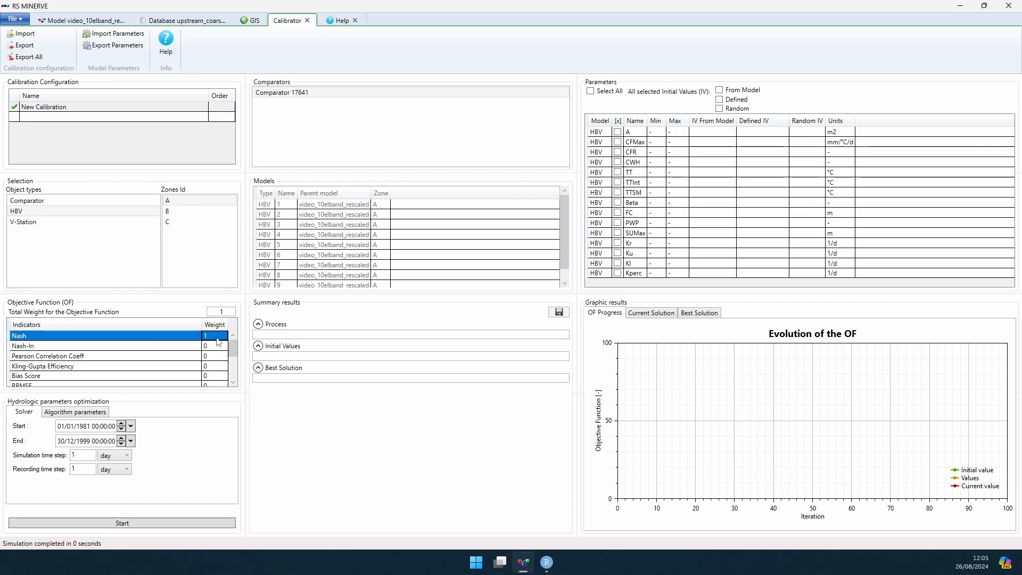
Select the HBV models in zone A for calibration and set the recording time step to 1 month.
{"action": "left_click", "coordinate": [171, 205]}
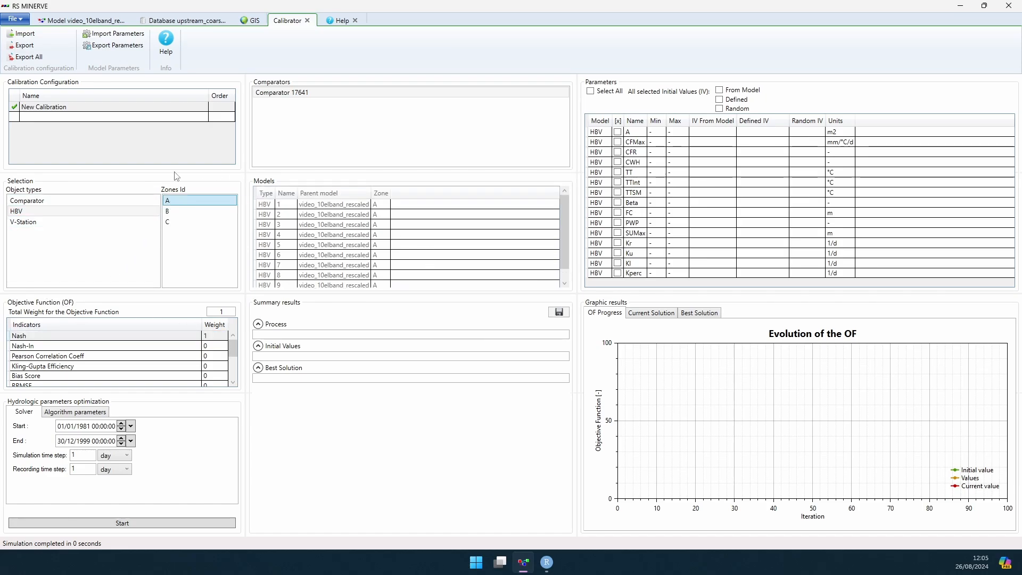
{"action": "left_click", "coordinate": [64, 212]}
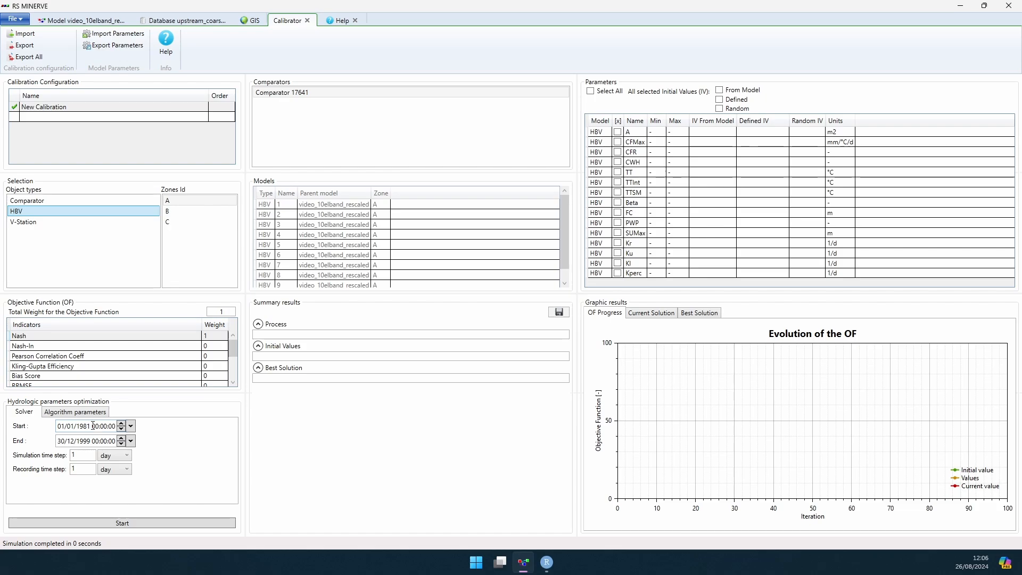
{"action": "left_click", "coordinate": [114, 469]}
{"action": "left_click", "coordinate": [116, 519]}
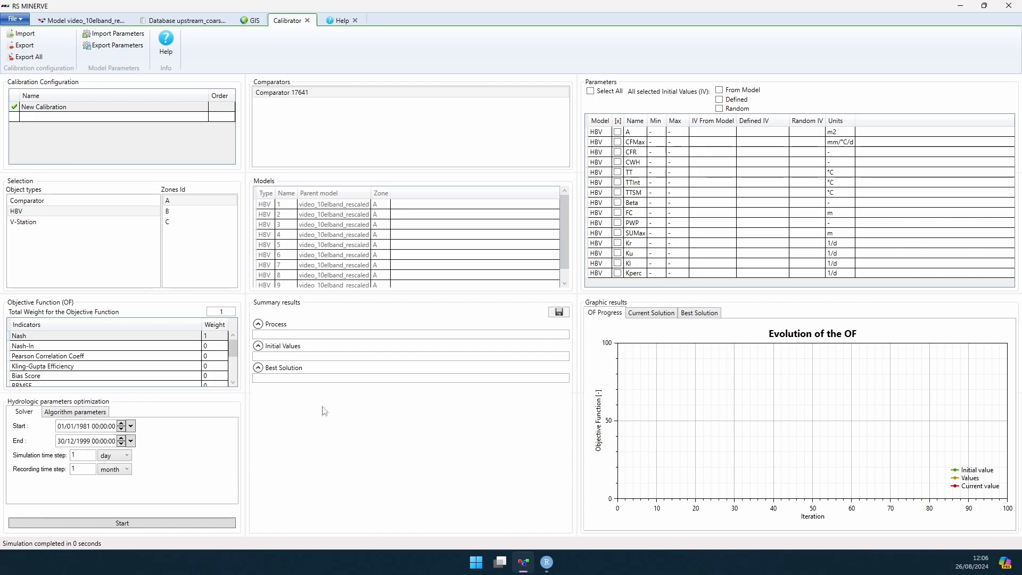
Include the HBV parameters CFMax, CFR and CWH in the calibration.
{"action": "left_click", "coordinate": [617, 141]}
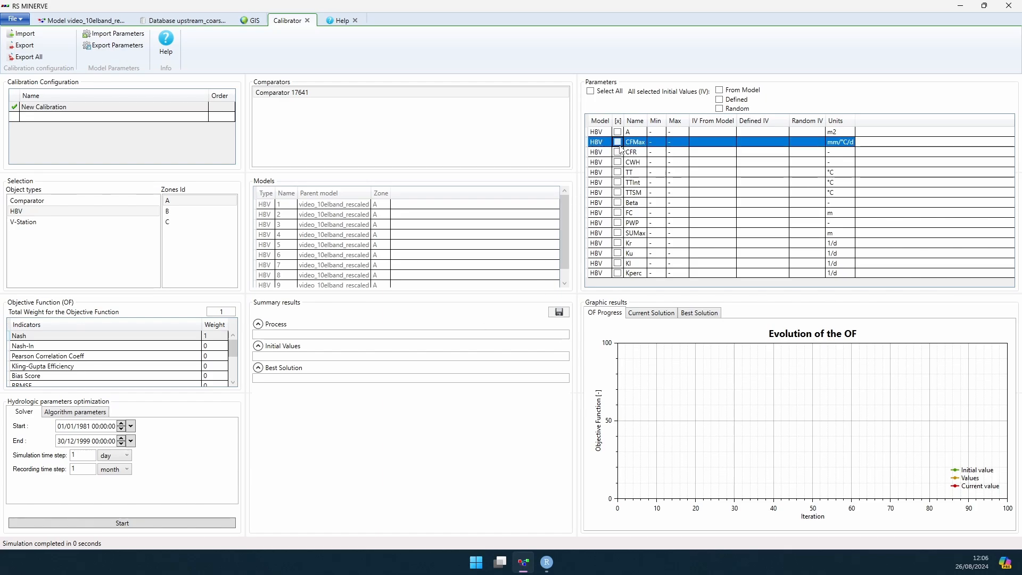
{"action": "left_click", "coordinate": [618, 153]}
{"action": "left_click", "coordinate": [617, 164]}
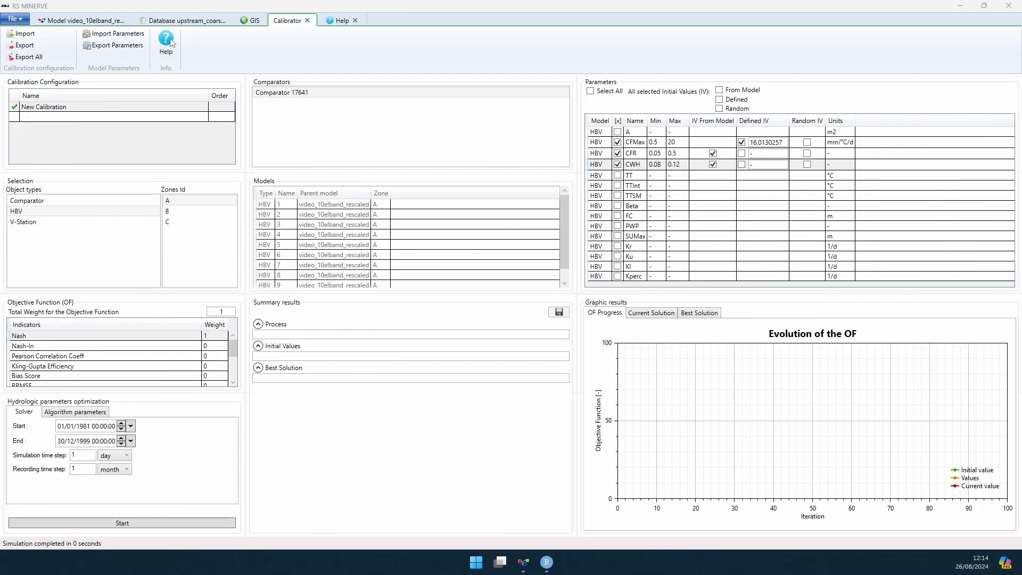
Set the model's simulation start to 01/01/2000, then validate the model and run the simulation.
{"action": "left_click", "coordinate": [87, 24]}
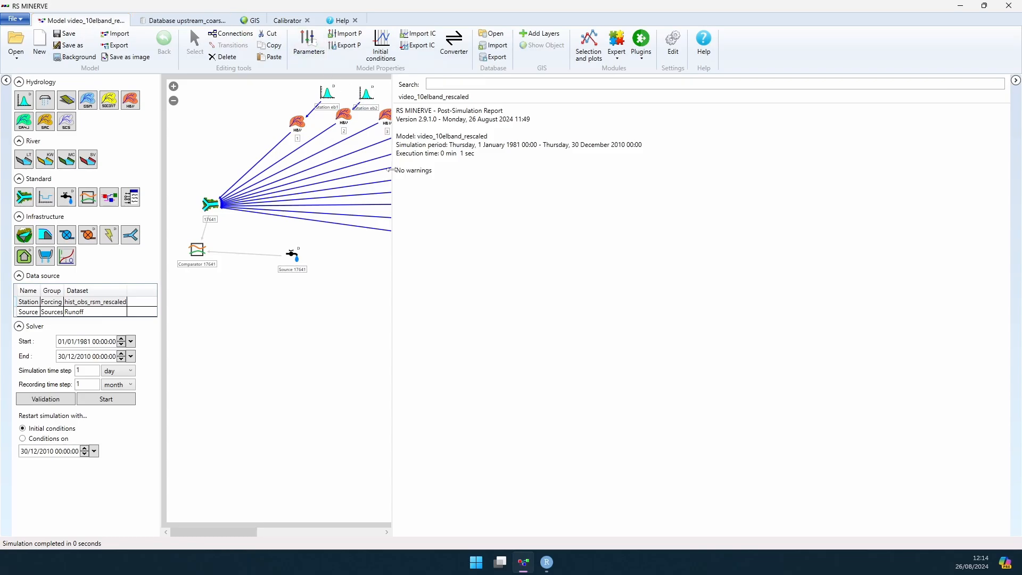
{"action": "double_click", "coordinate": [85, 341]}
{"action": "type", "text": "2000"}
{"action": "left_click", "coordinate": [64, 403]}
{"action": "left_click", "coordinate": [116, 402]}
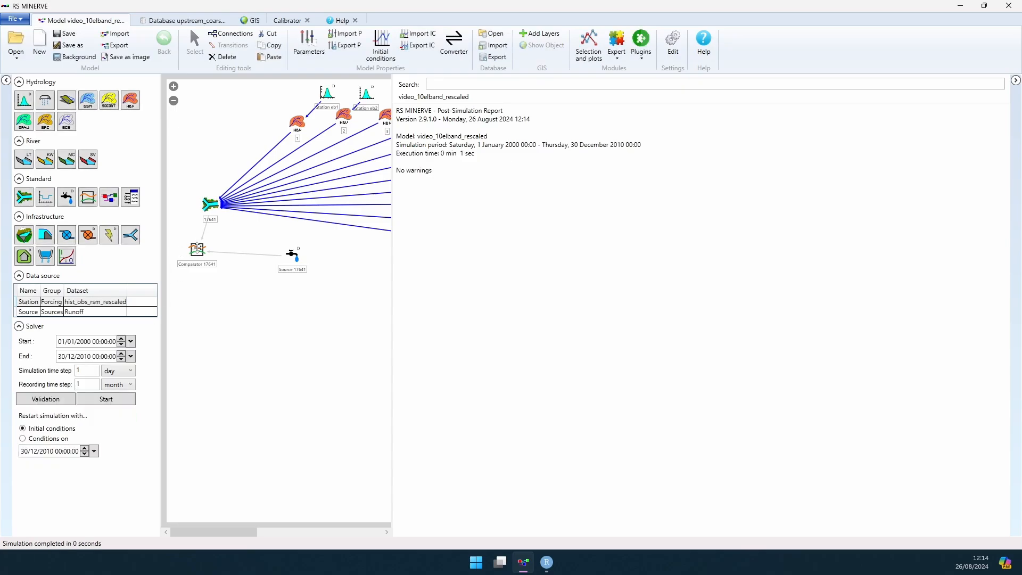
Examine the performance indicators and flow graph of Comparator 17641 for the 2000–2010 simulation.
{"action": "left_click", "coordinate": [196, 248]}
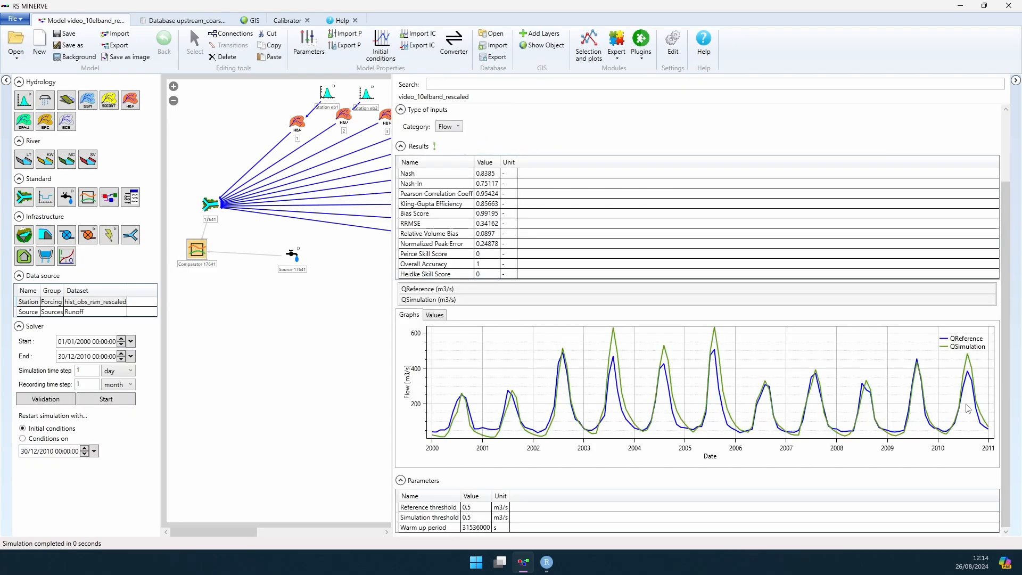
{"action": "left_click", "coordinate": [287, 21]}
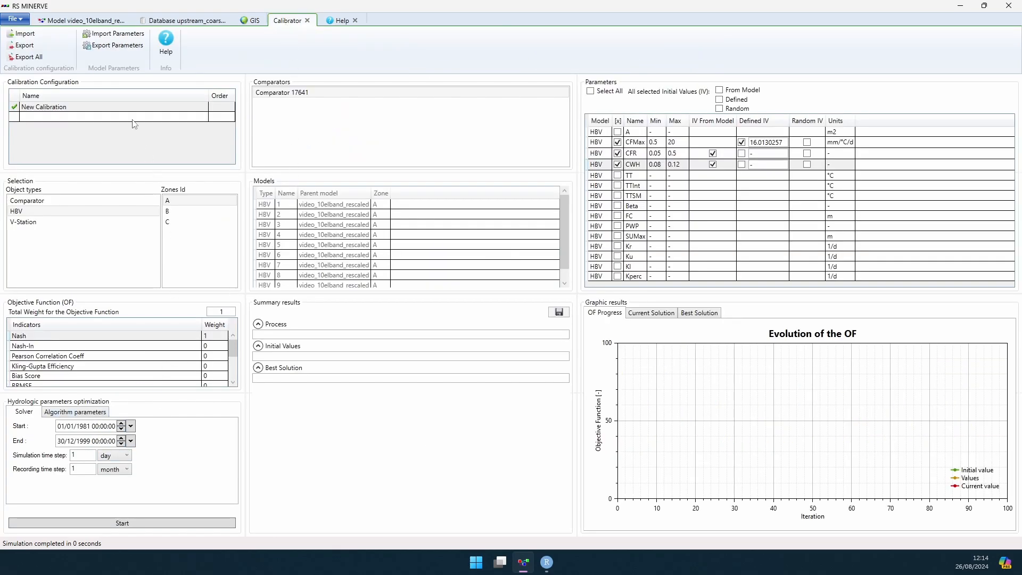
{"action": "left_click", "coordinate": [97, 21]}
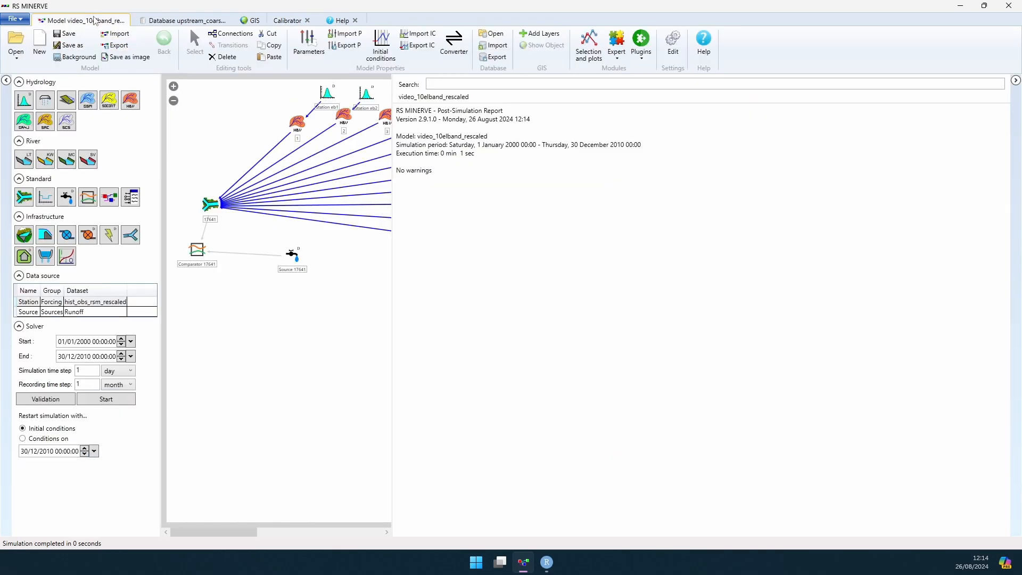
{"action": "left_click", "coordinate": [197, 251]}
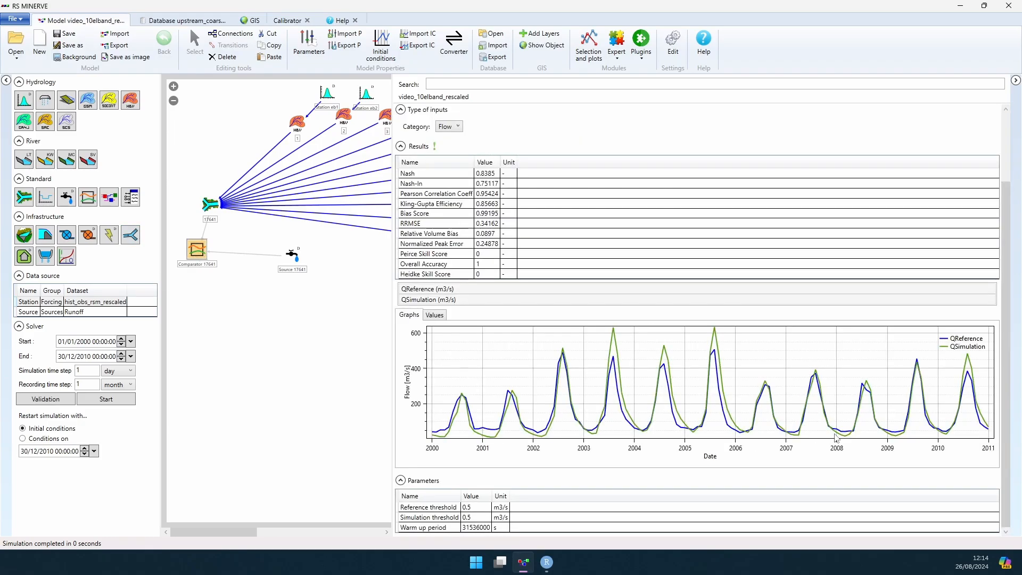
{"action": "left_click", "coordinate": [84, 341]}
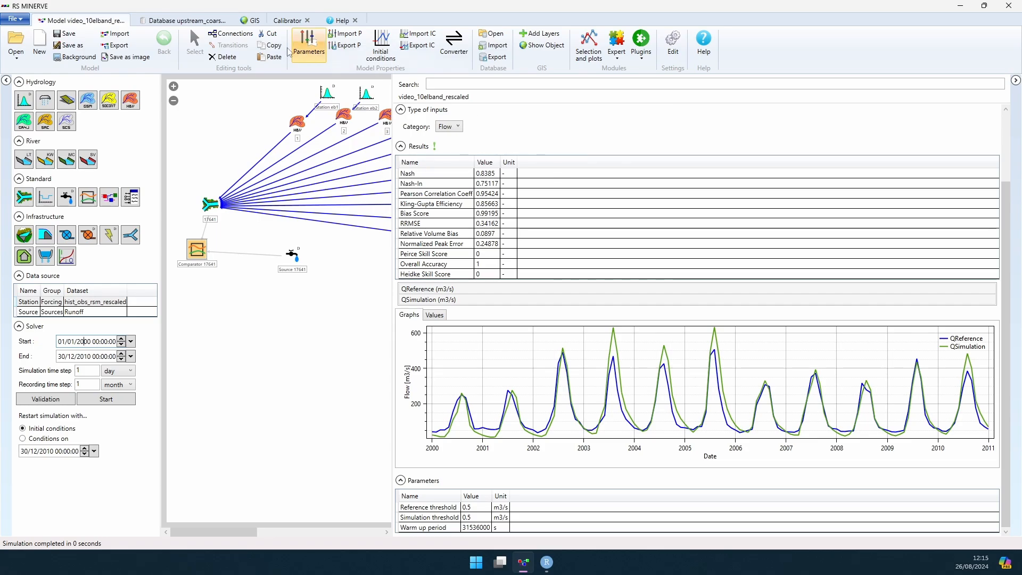
Export the calibration parameters to a text file named 1 in the video_test folder.
{"action": "left_click", "coordinate": [287, 20]}
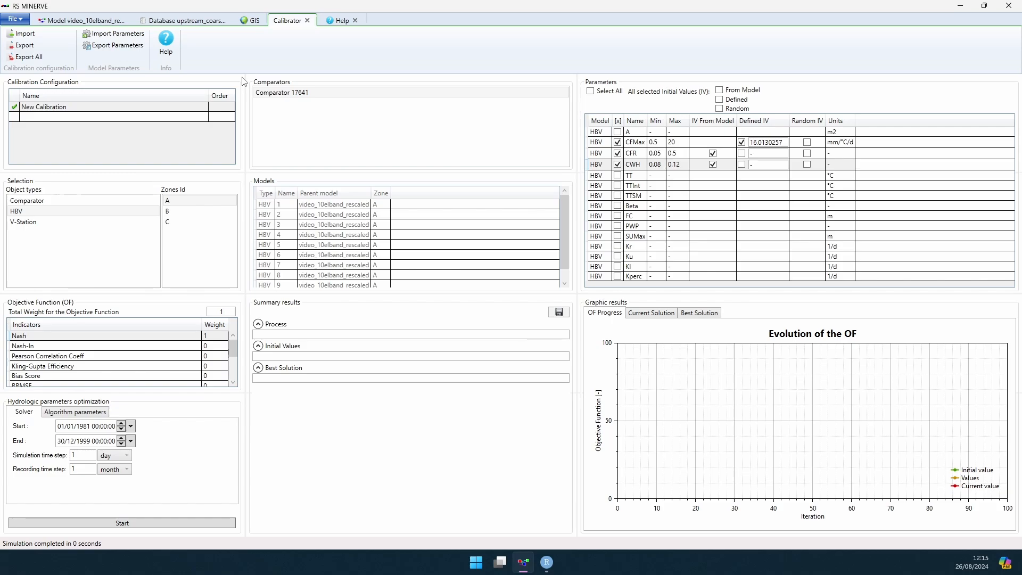
{"action": "left_click", "coordinate": [117, 45]}
{"action": "type", "text": "!"}
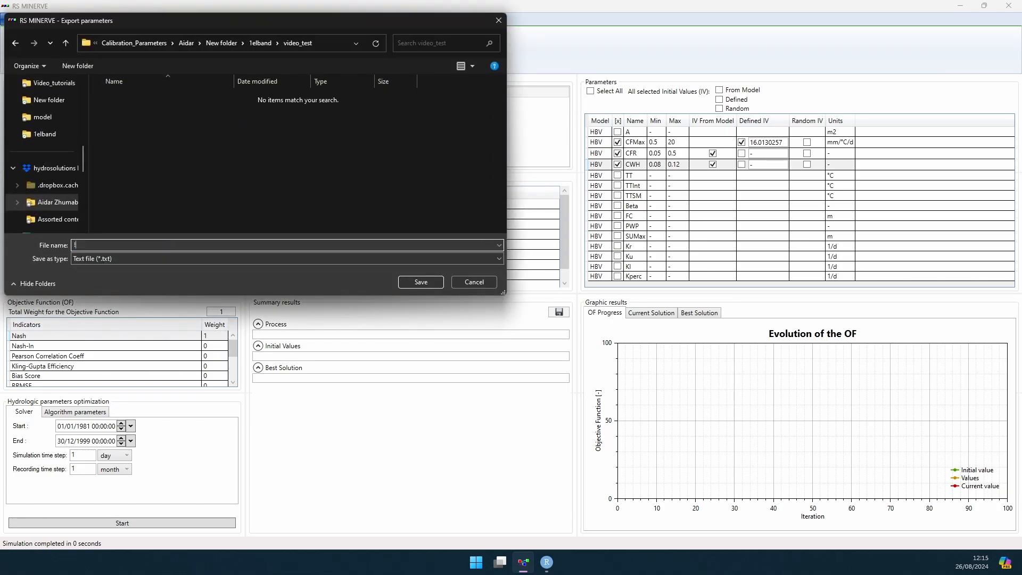
{"action": "type", "text": "1"}
{"action": "left_click", "coordinate": [421, 281]}
Position the WordPad window over the calibrator and write the note "1 - CFMax, CFR, CWH".
{"action": "left_click_drag", "start_coordinate": [520, 137], "coordinate": [385, 169]}
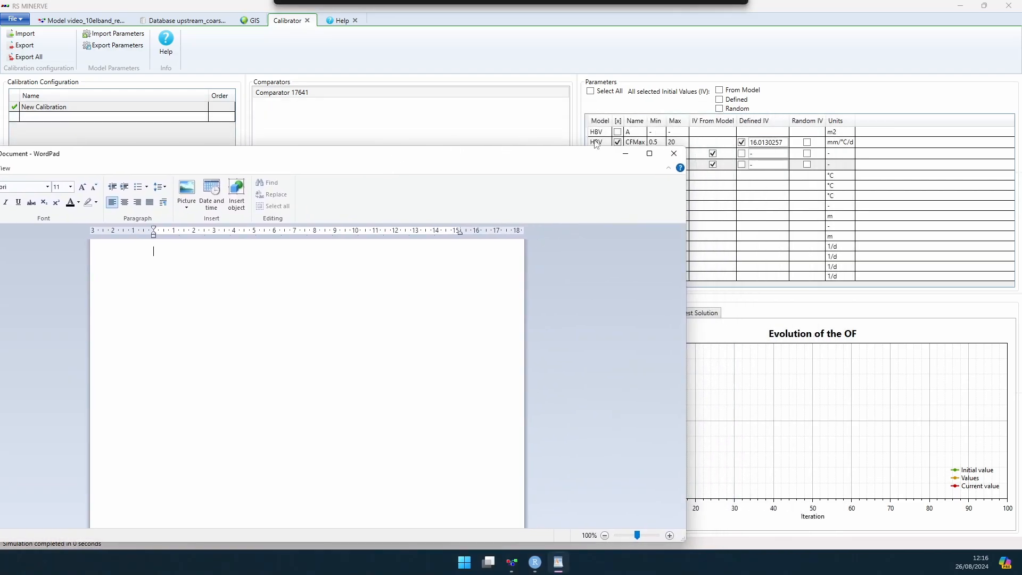
{"action": "left_click_drag", "start_coordinate": [687, 148], "coordinate": [466, 203]}
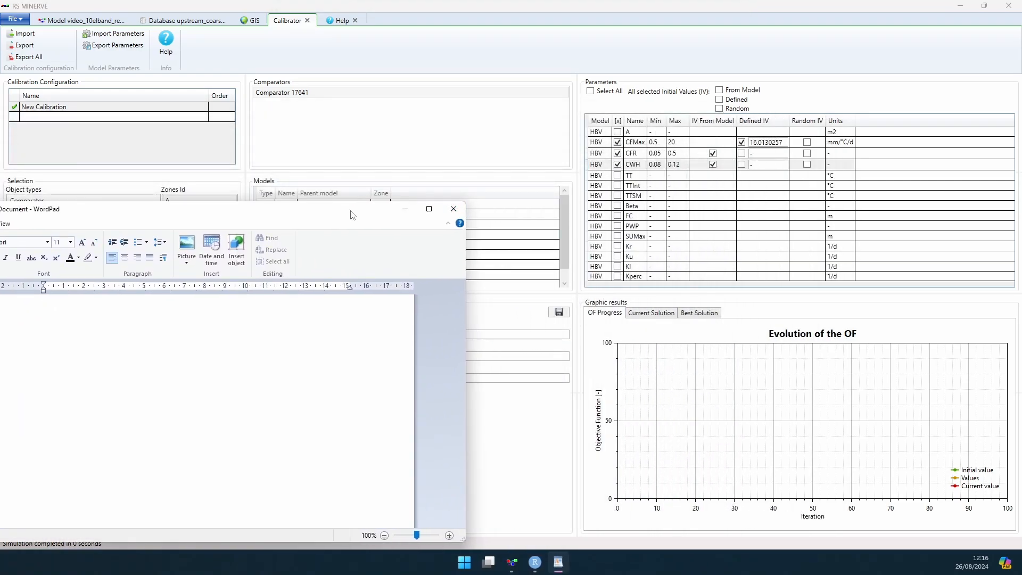
{"action": "left_click_drag", "start_coordinate": [350, 211], "coordinate": [484, 85]}
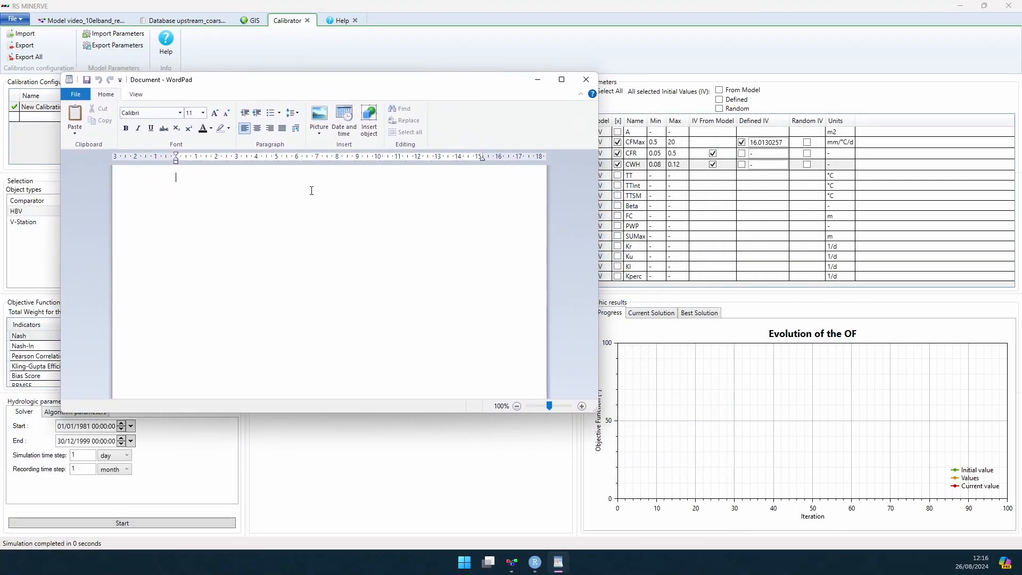
{"action": "type", "text": "1"}
{"action": "type", "text": "- CFMax"}
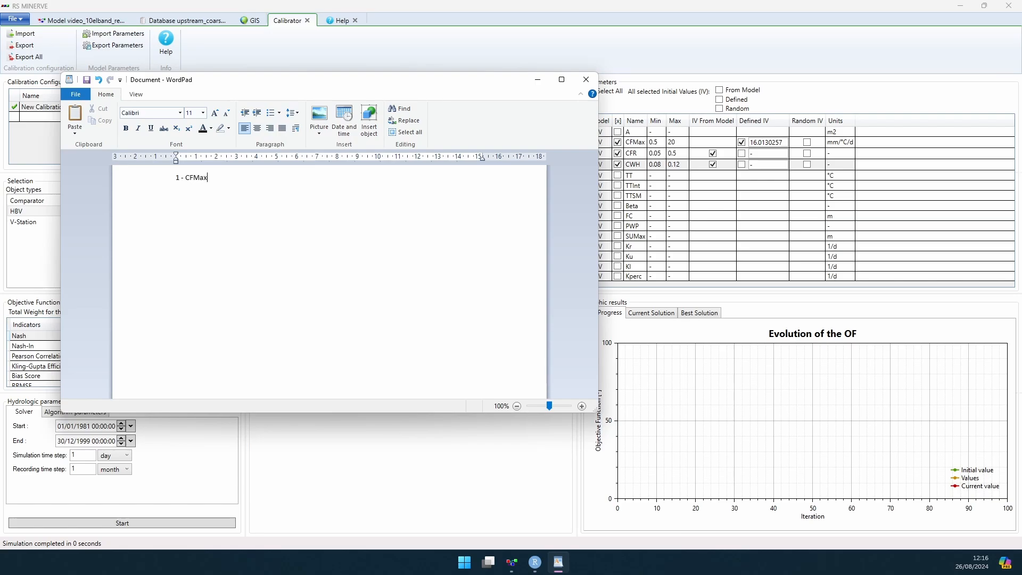
{"action": "type", "text": ", CFF,"}
{"action": "key", "text": "BackSpace"}
{"action": "key", "text": "BackSpace"}
{"action": "type", "text": "R, CWH"}
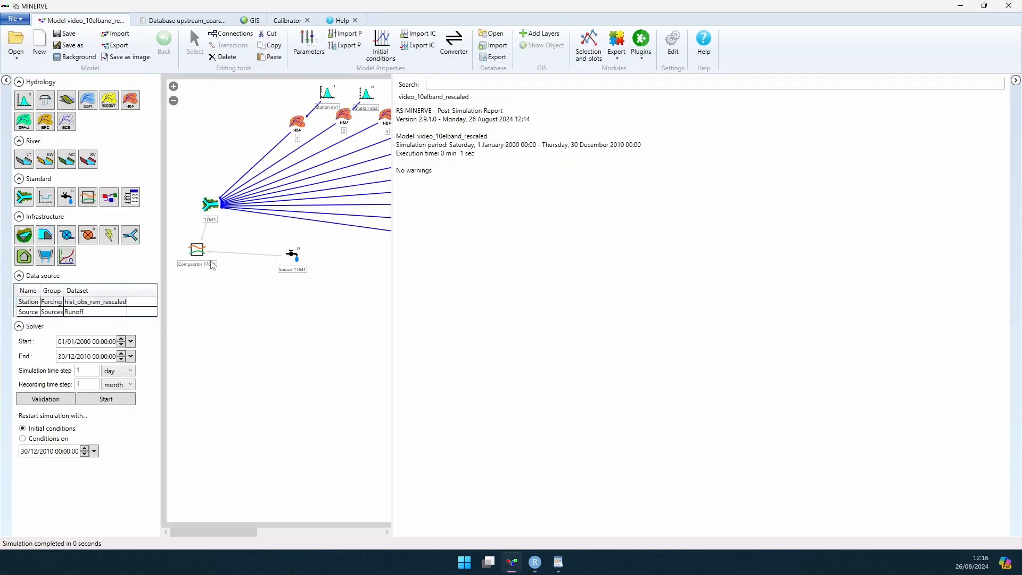
Check the Nash value of Comparator 17641 and add "nash - 0.83" to the calibration note in WordPad.
{"action": "left_click", "coordinate": [201, 252]}
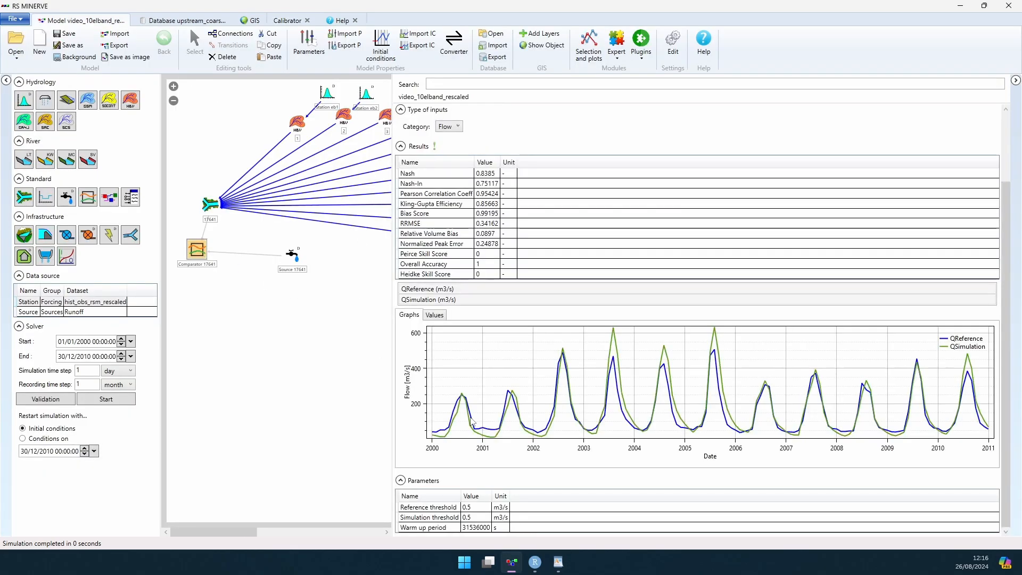
{"action": "left_click", "coordinate": [558, 562]}
{"action": "left_click_drag", "start_coordinate": [479, 79], "coordinate": [653, 216]}
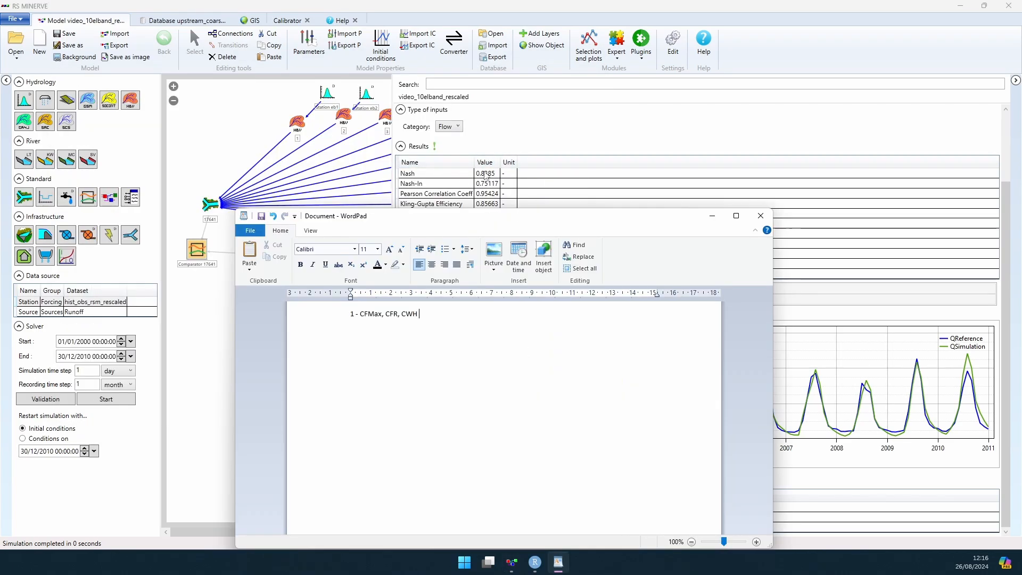
{"action": "type", "text": "nash - 0.83"}
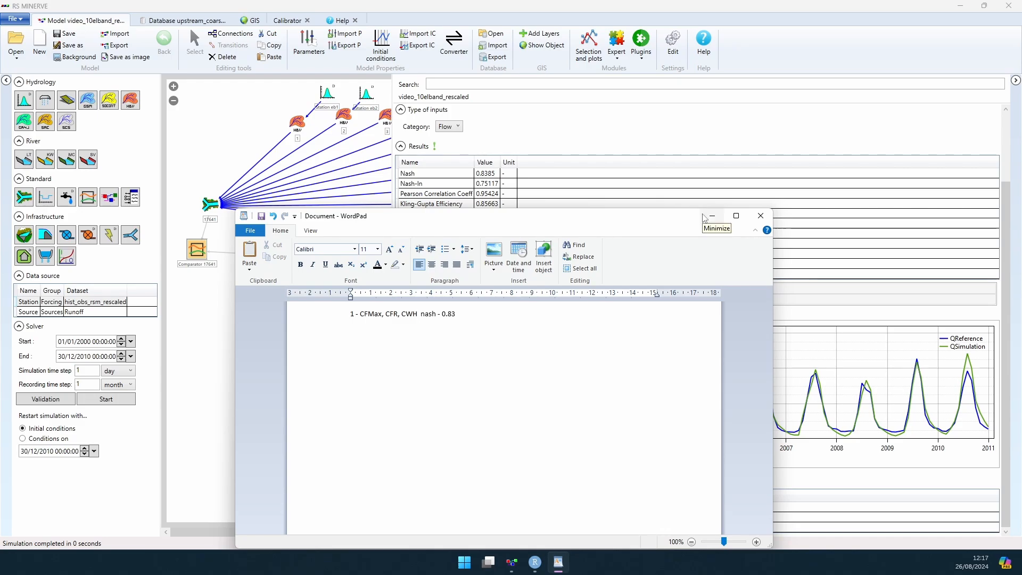
Deselect CFMax, CFR and CWH in the calibrator and select TT, TTInt and TTSM as the HBV parameters to calibrate.
{"action": "key", "text": "Return"}
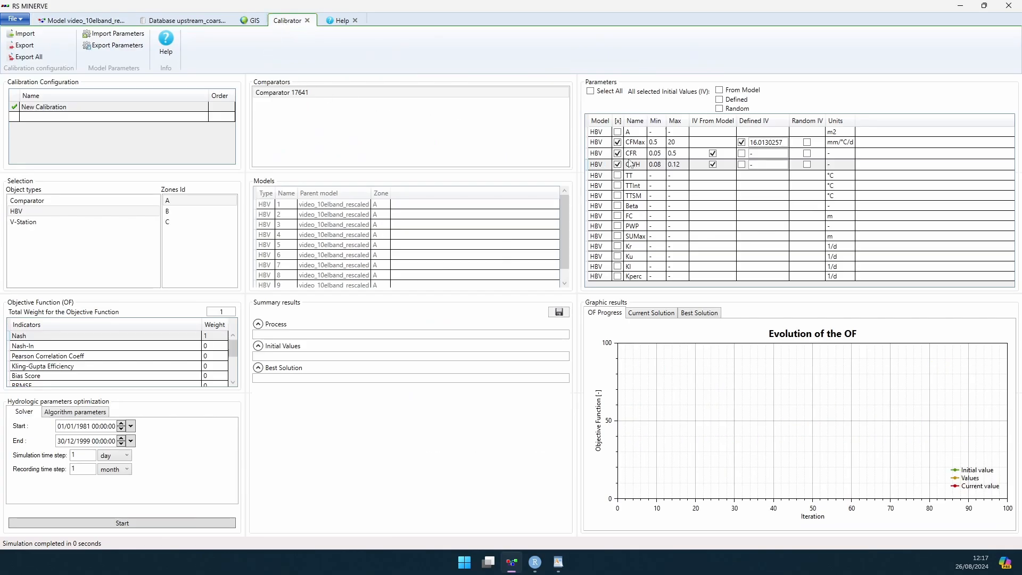
{"action": "left_click", "coordinate": [618, 142]}
{"action": "left_click", "coordinate": [618, 152]}
{"action": "left_click", "coordinate": [617, 163]}
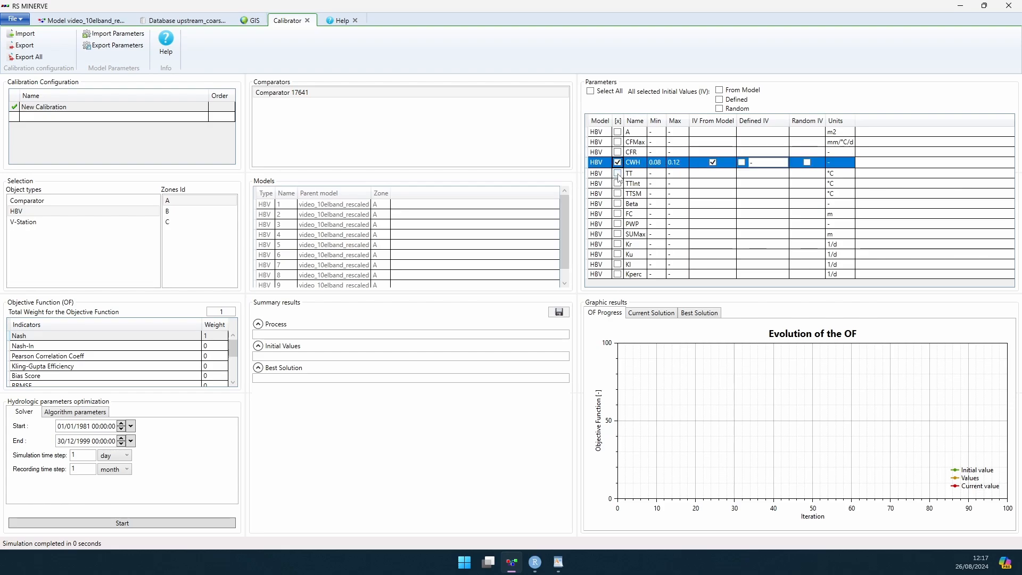
{"action": "left_click", "coordinate": [617, 163]}
{"action": "left_click", "coordinate": [617, 172]}
{"action": "left_click", "coordinate": [617, 183]}
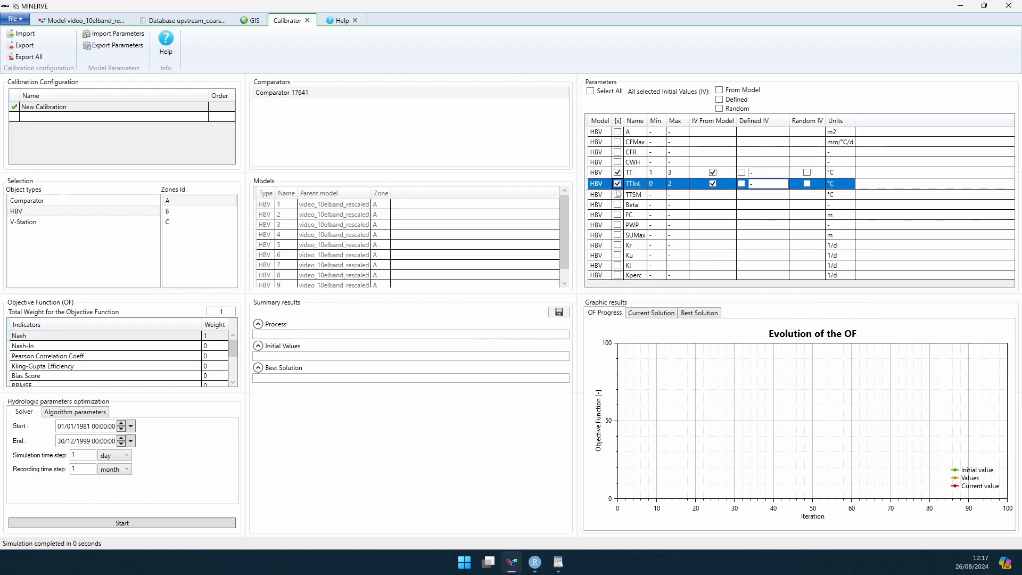
{"action": "left_click", "coordinate": [618, 195]}
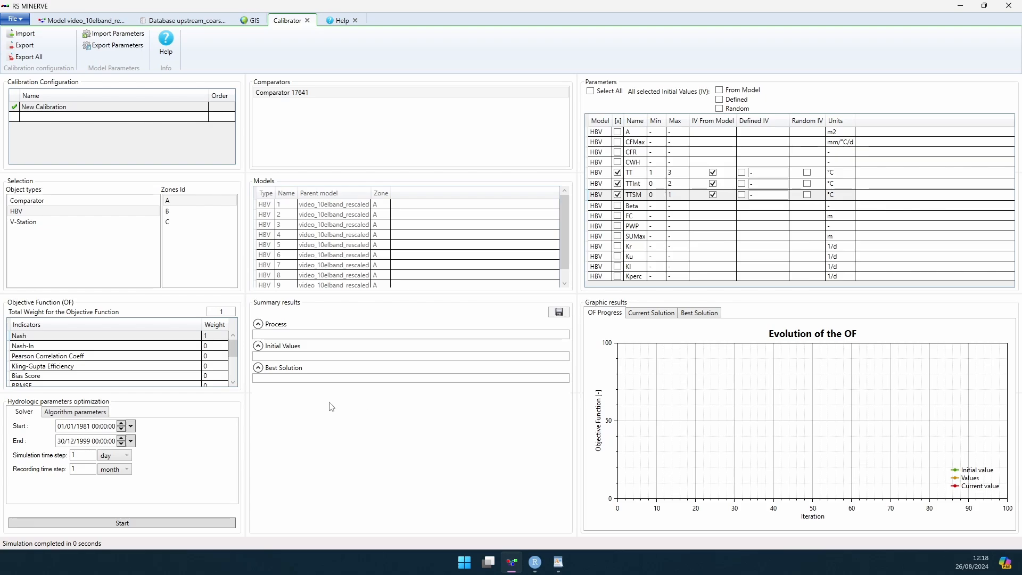
Check Comparator 17641's results in the model and add the note "2 - TT TTInt TTSM" in WordPad.
{"action": "left_click", "coordinate": [80, 22]}
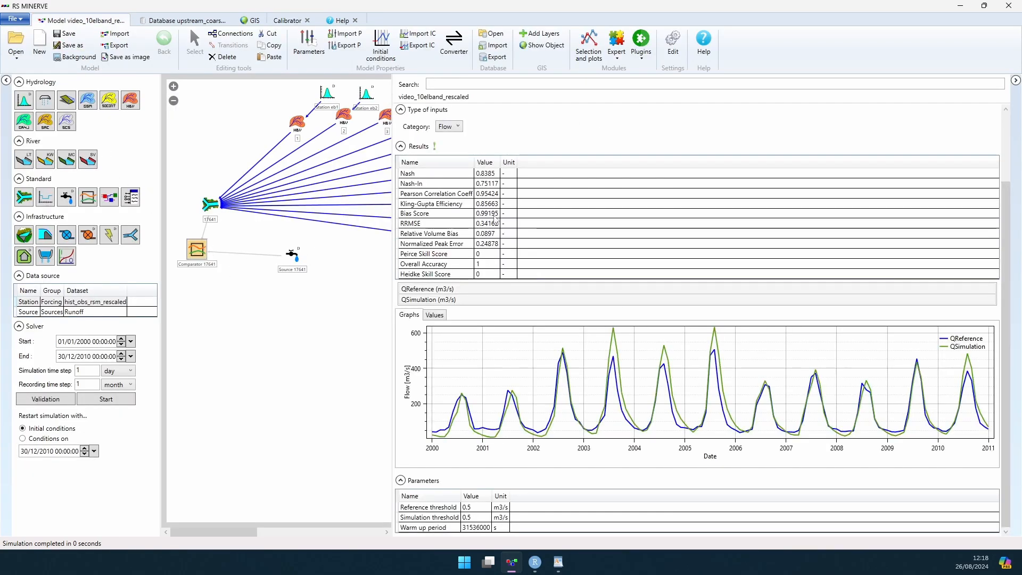
{"action": "left_click", "coordinate": [288, 20]}
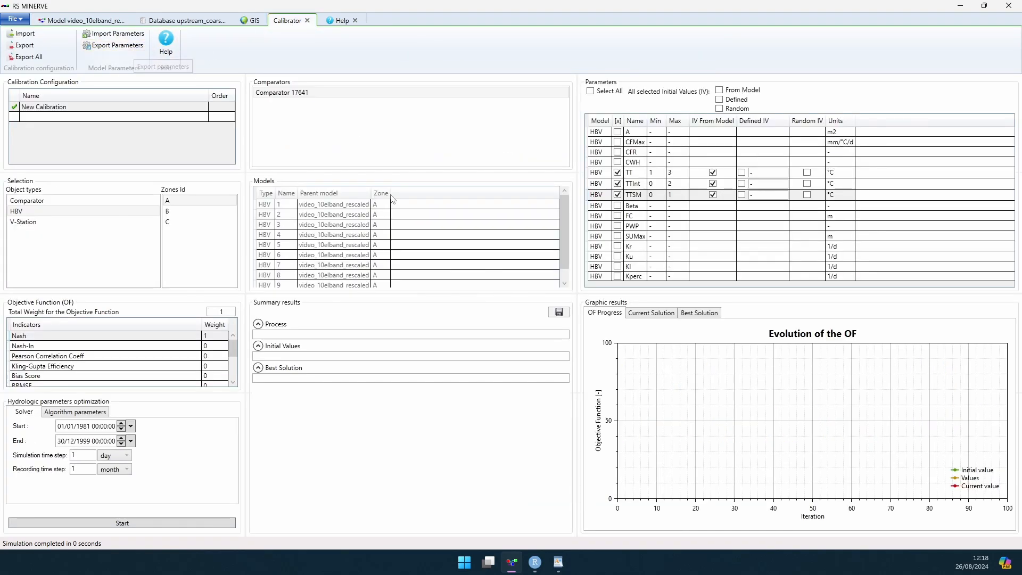
{"action": "left_click", "coordinate": [557, 562]}
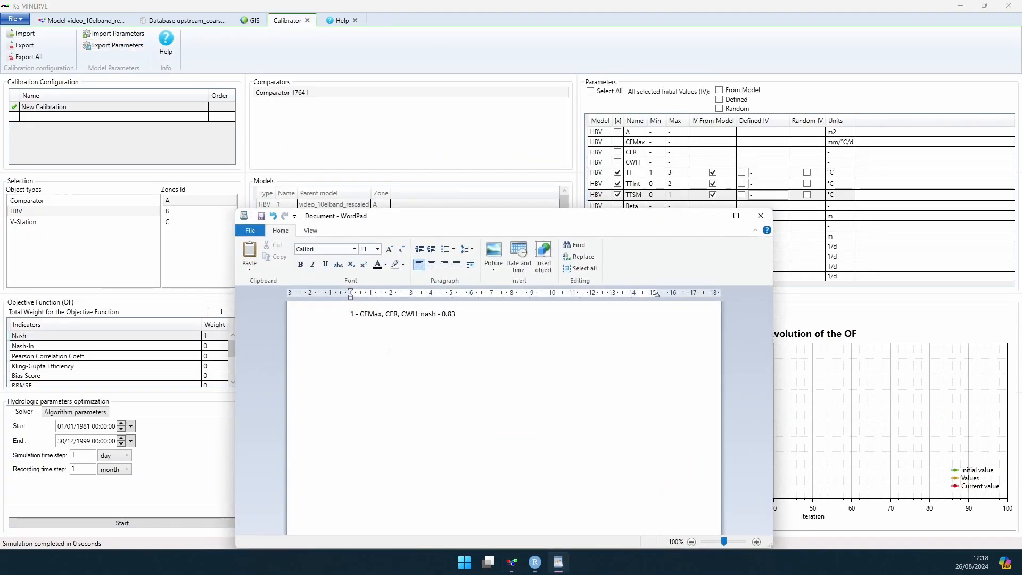
{"action": "type", "text": "- TT, TT"}
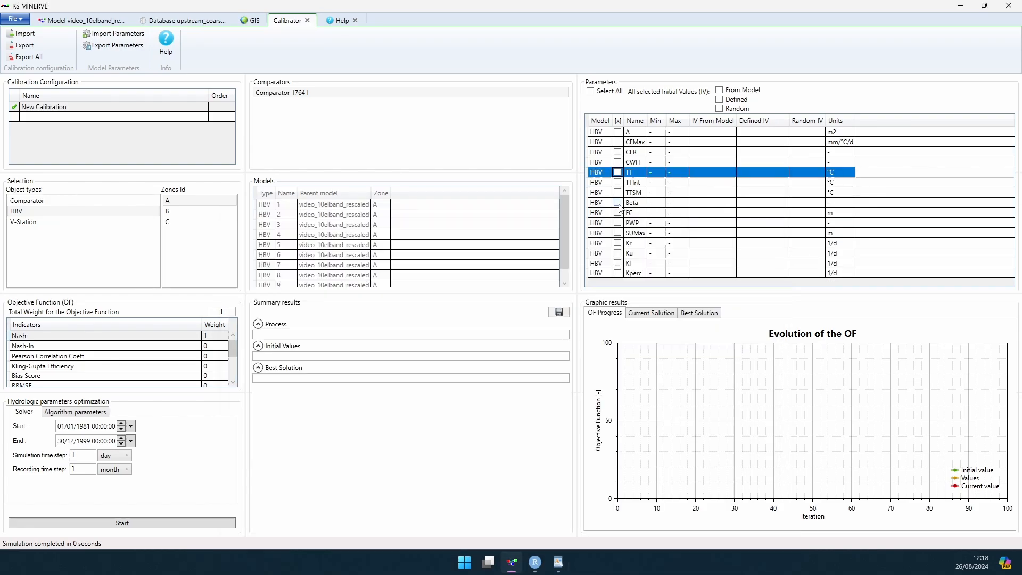
Replace the selected temperature parameters with Beta, FC, PWP and SUMax as the HBV parameters to calibrate.
{"action": "left_click", "coordinate": [617, 202]}
{"action": "left_click", "coordinate": [617, 213]}
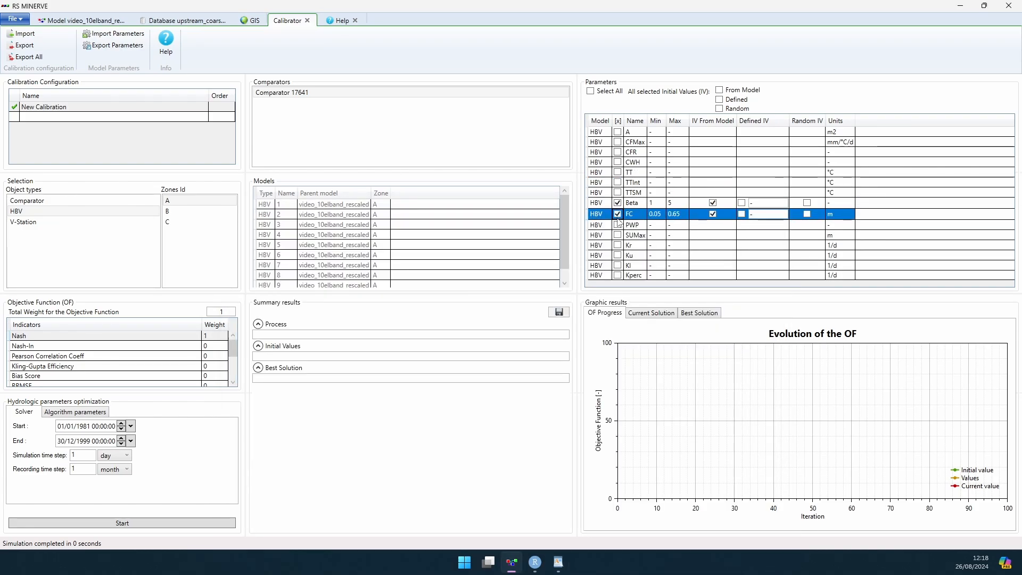
{"action": "left_click", "coordinate": [617, 224]}
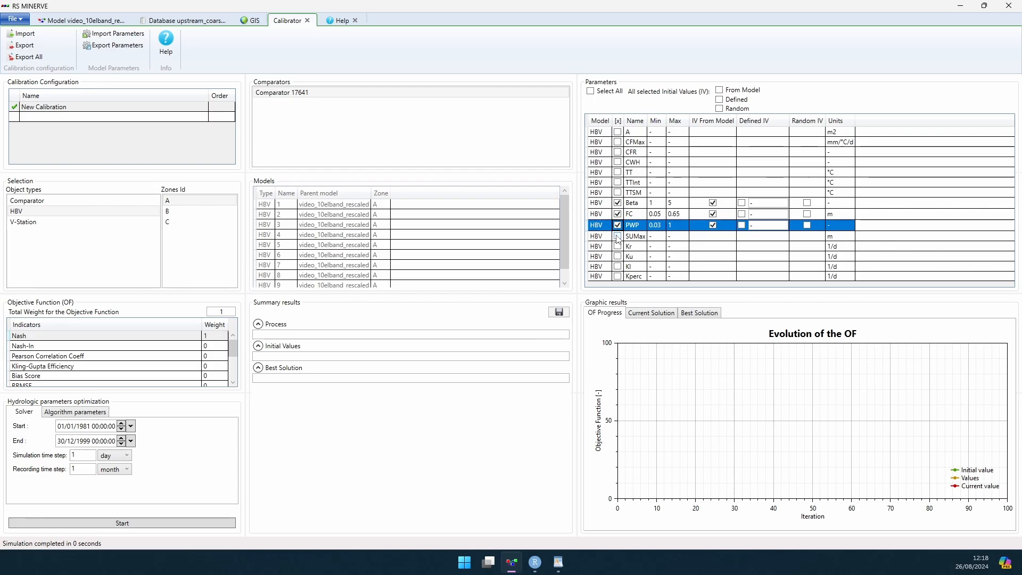
{"action": "left_click", "coordinate": [618, 236]}
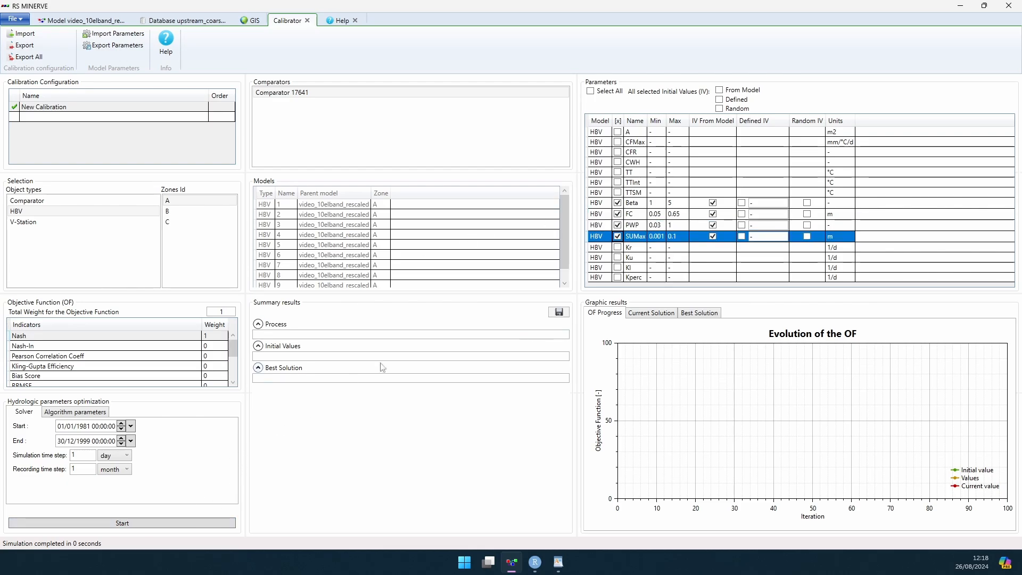
Validate the model and rerun the 2000–2010 simulation, checking the performance indicators of Comparator 17641.
{"action": "left_click", "coordinate": [82, 21]}
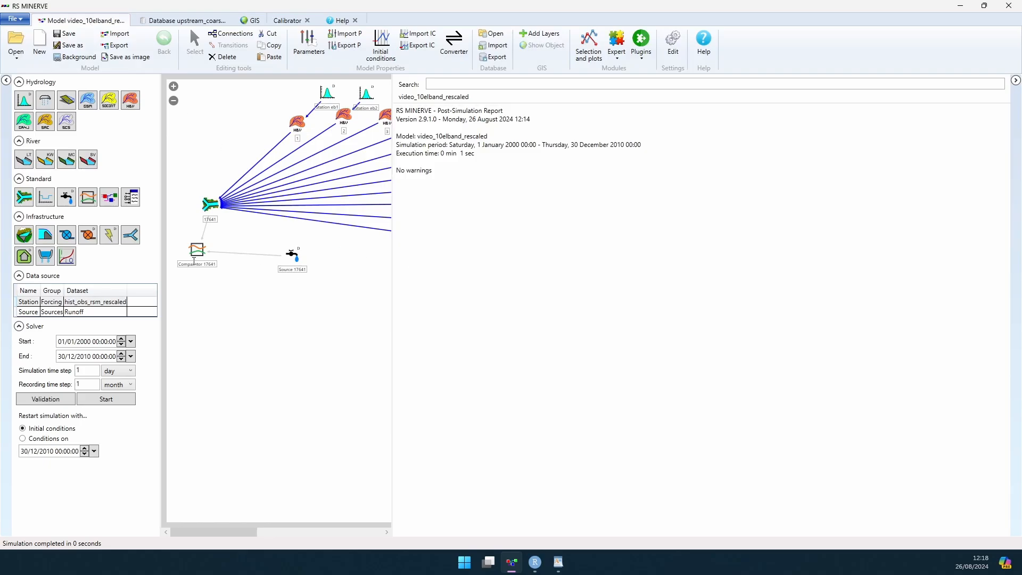
{"action": "left_click", "coordinate": [197, 250]}
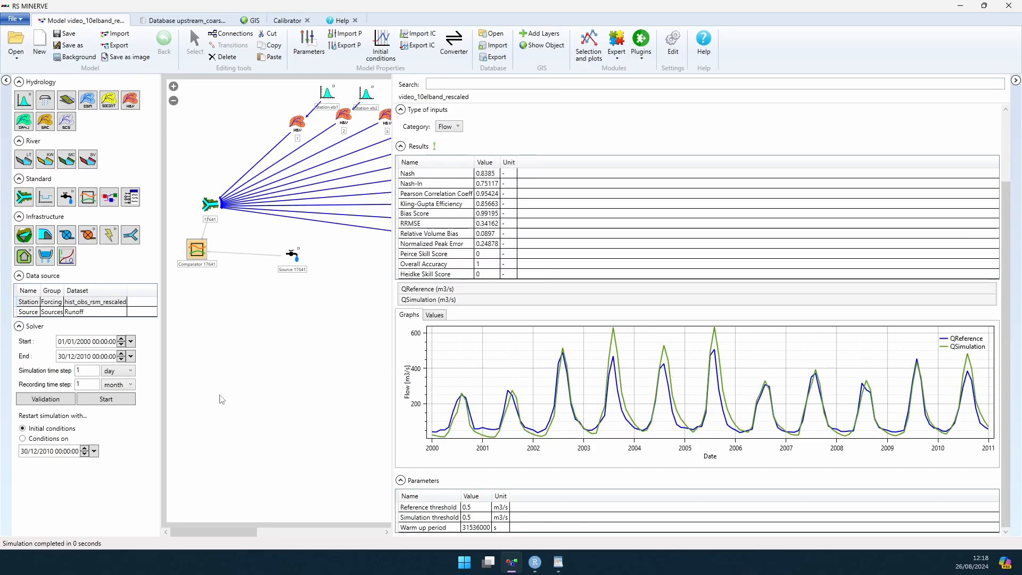
{"action": "left_click", "coordinate": [58, 399]}
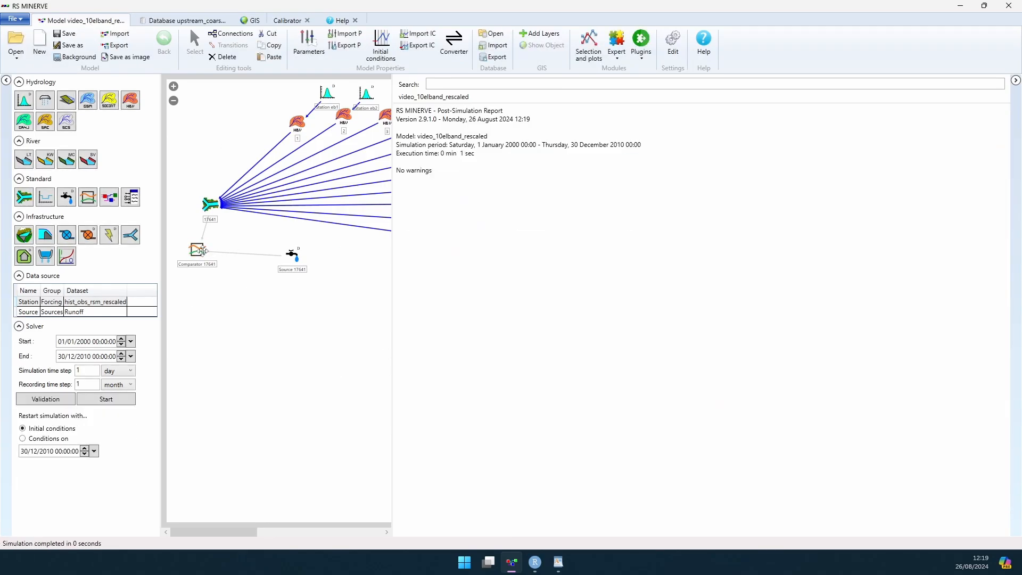
{"action": "left_click", "coordinate": [197, 249]}
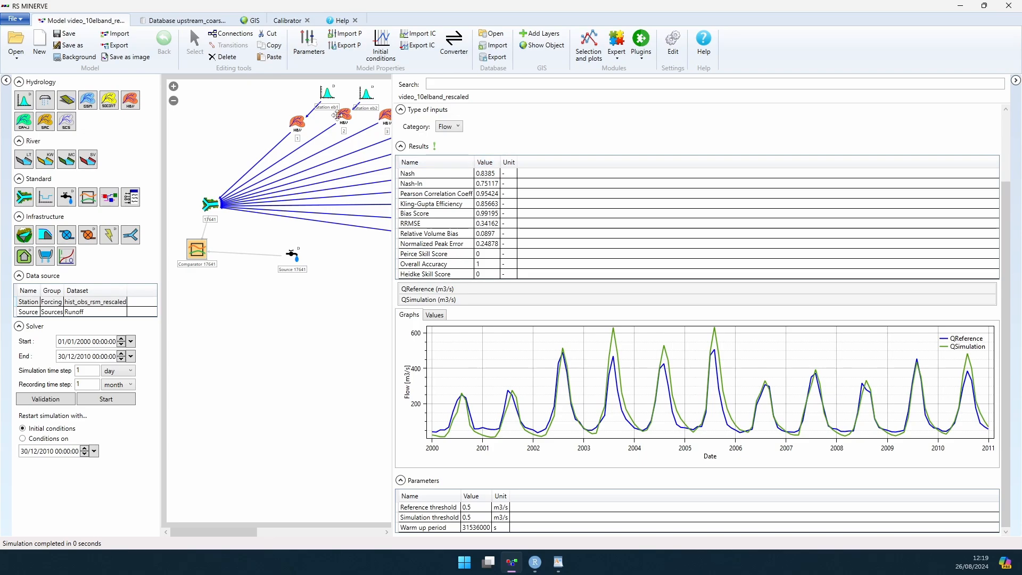
{"action": "left_click", "coordinate": [288, 20]}
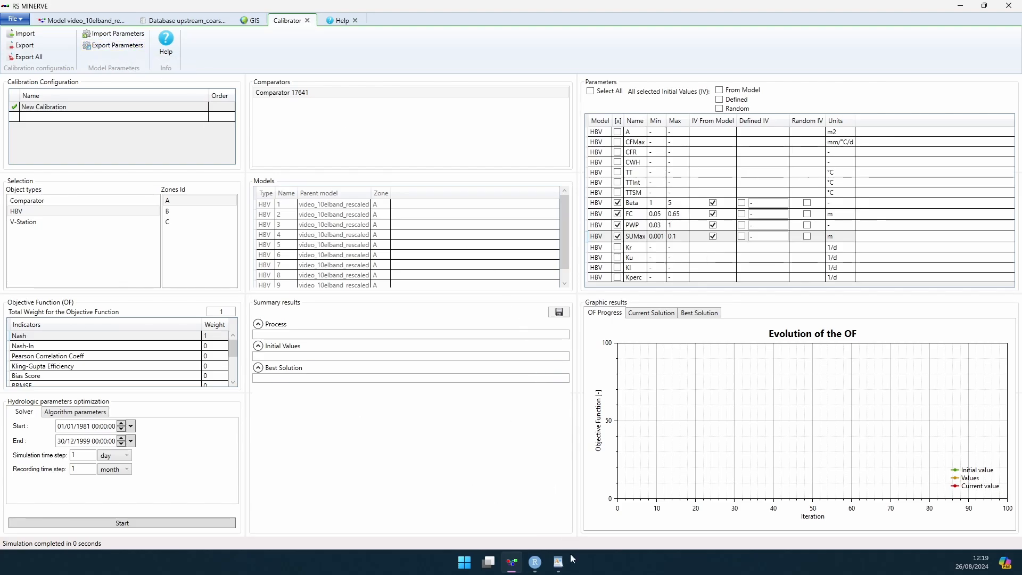
Add the note "3 - Beta FC SUMAX -" in WordPad, moving its window clear of the calibrator's parameter table.
{"action": "left_click", "coordinate": [558, 562]}
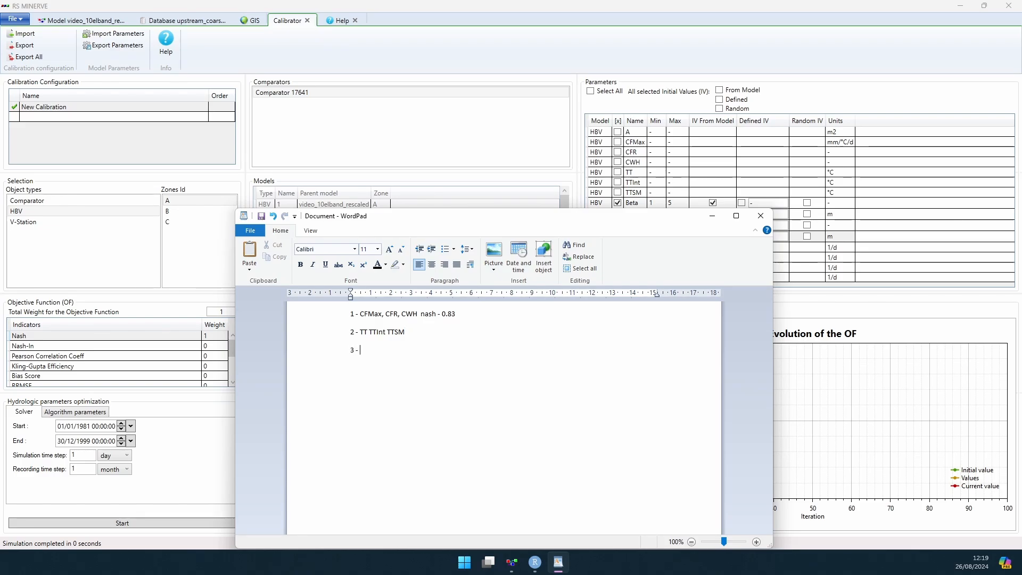
{"action": "type", "text": "Beta"}
{"action": "left_click_drag", "start_coordinate": [550, 211], "coordinate": [365, 190]}
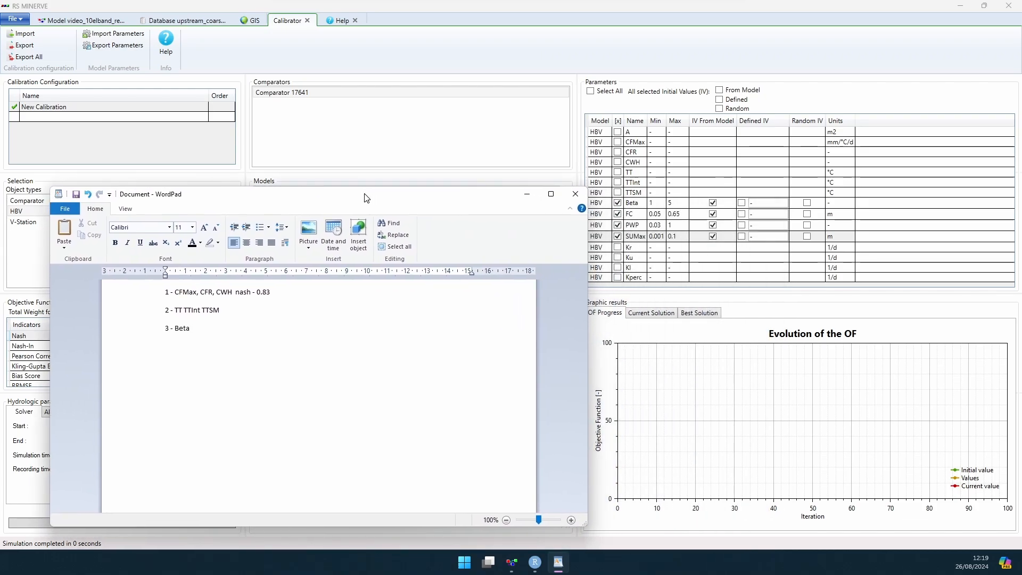
{"action": "type", "text": "FC SUMAX -"}
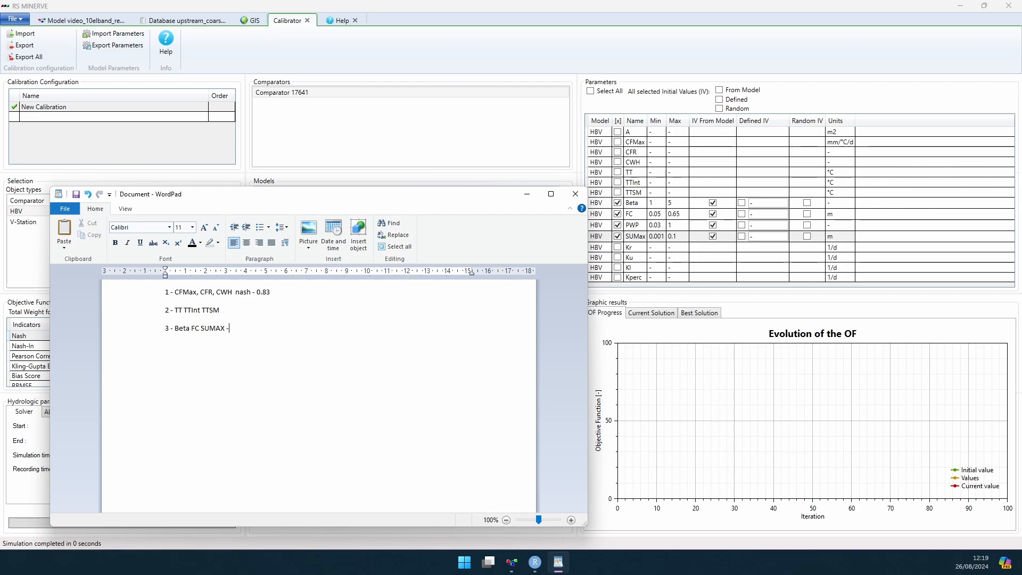
Deselect the soil parameters Beta through SUMax and select Kr, Ku, Kl and Kperc as the HBV parameters to calibrate.
{"action": "left_click", "coordinate": [618, 224]}
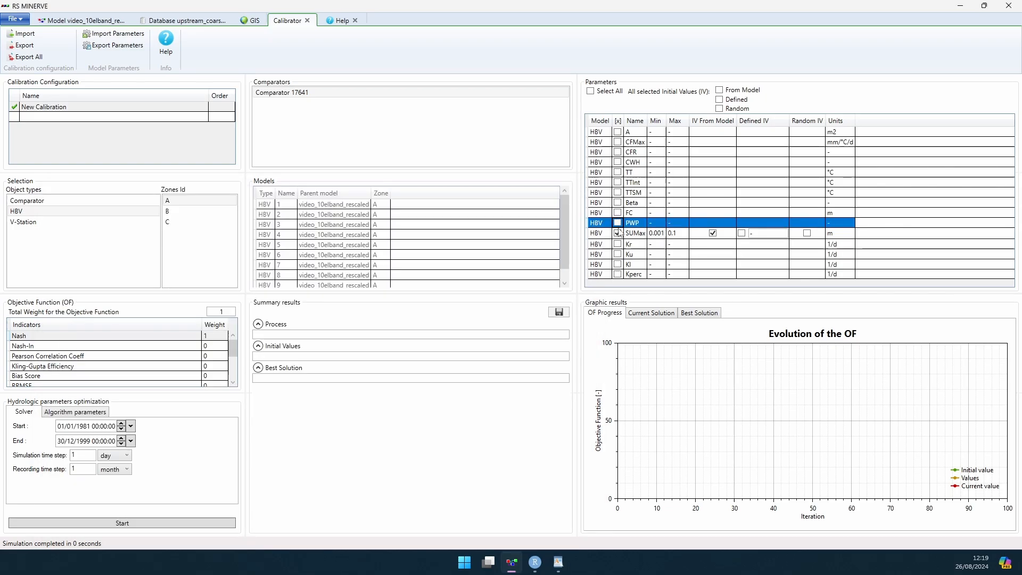
{"action": "left_click", "coordinate": [617, 233]}
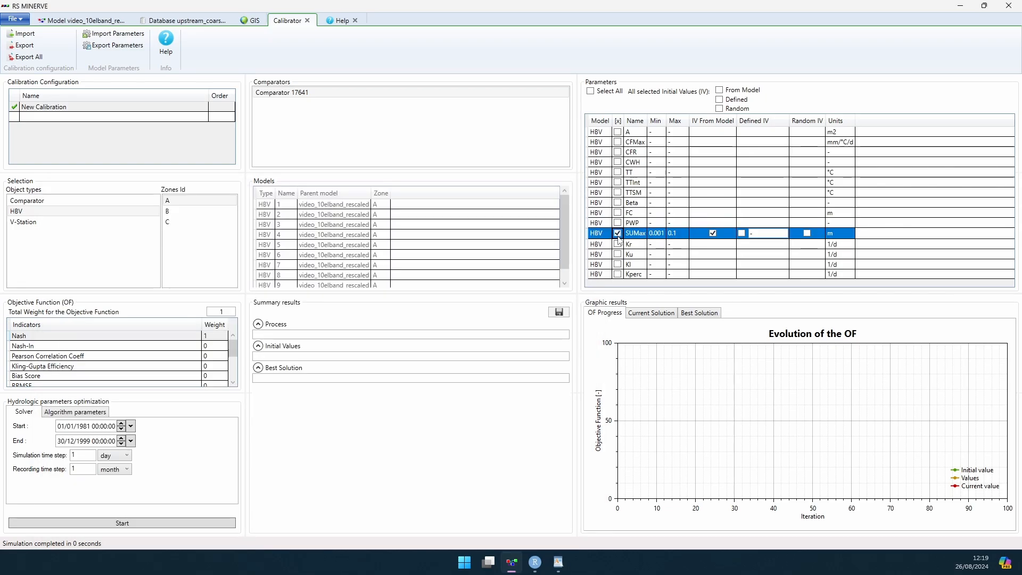
{"action": "left_click", "coordinate": [618, 244]}
{"action": "left_click", "coordinate": [617, 255]}
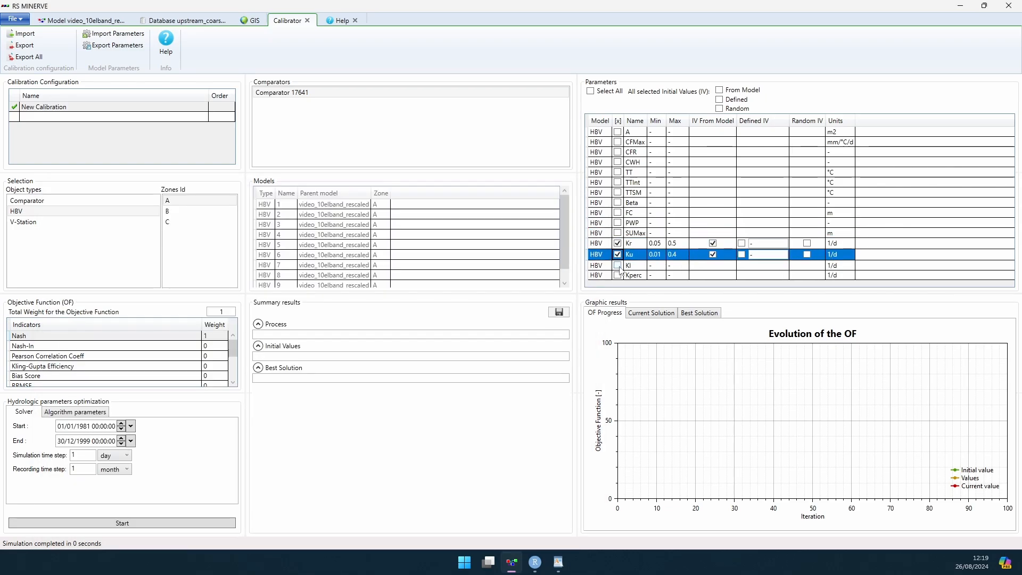
{"action": "left_click", "coordinate": [618, 264]}
{"action": "left_click", "coordinate": [618, 274]}
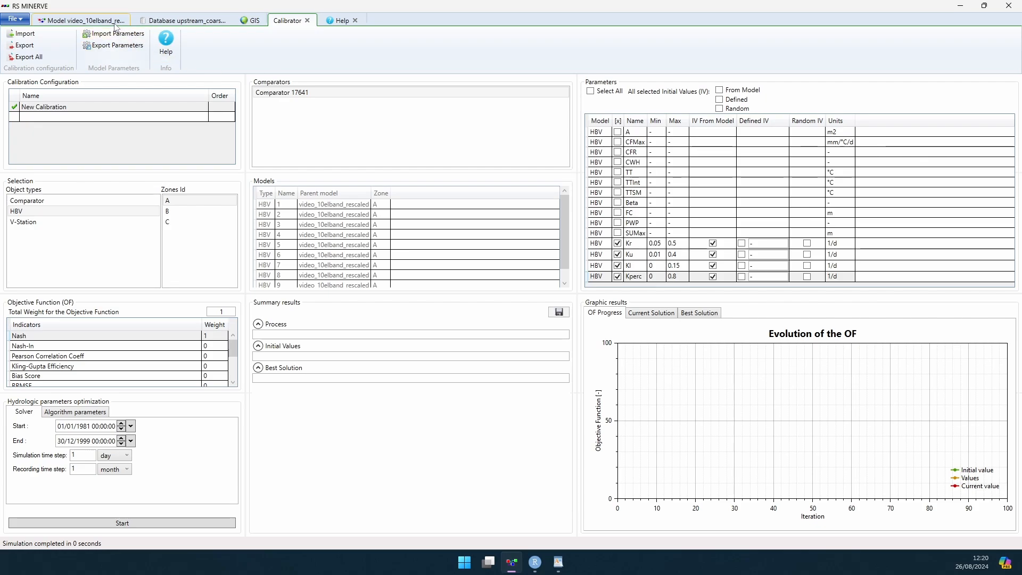
Validate and rerun the 2000–2010 simulation, and view Comparator 17641's indicators and the calibrator's current-solution graph.
{"action": "left_click", "coordinate": [83, 21]}
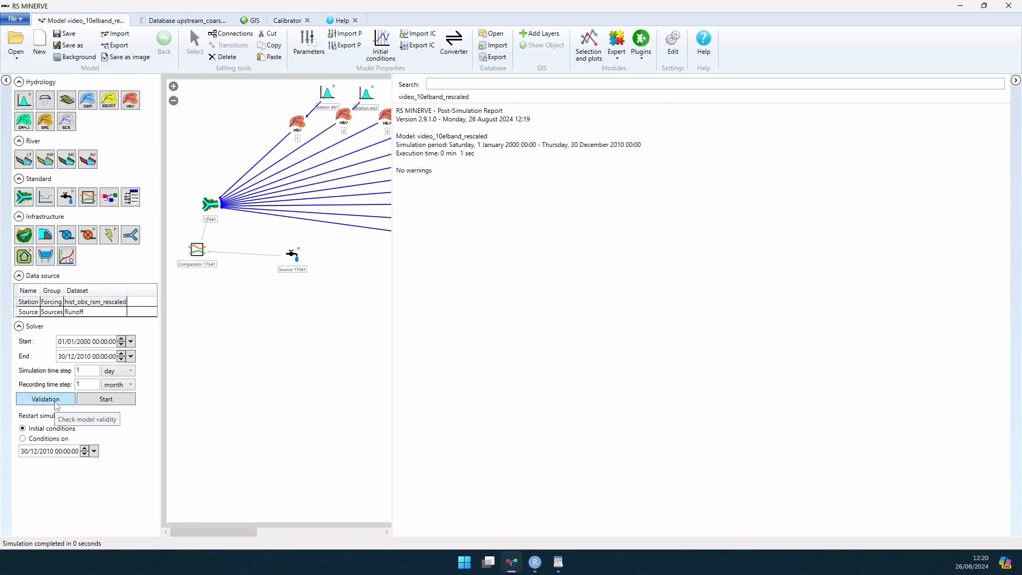
{"action": "left_click", "coordinate": [56, 405]}
{"action": "left_click", "coordinate": [103, 401]}
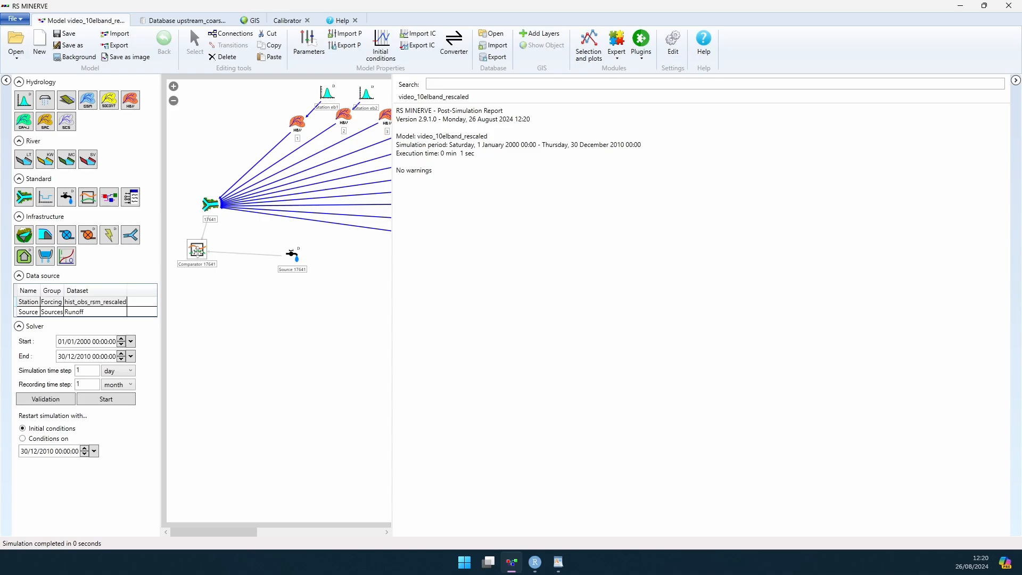
{"action": "left_click", "coordinate": [197, 250]}
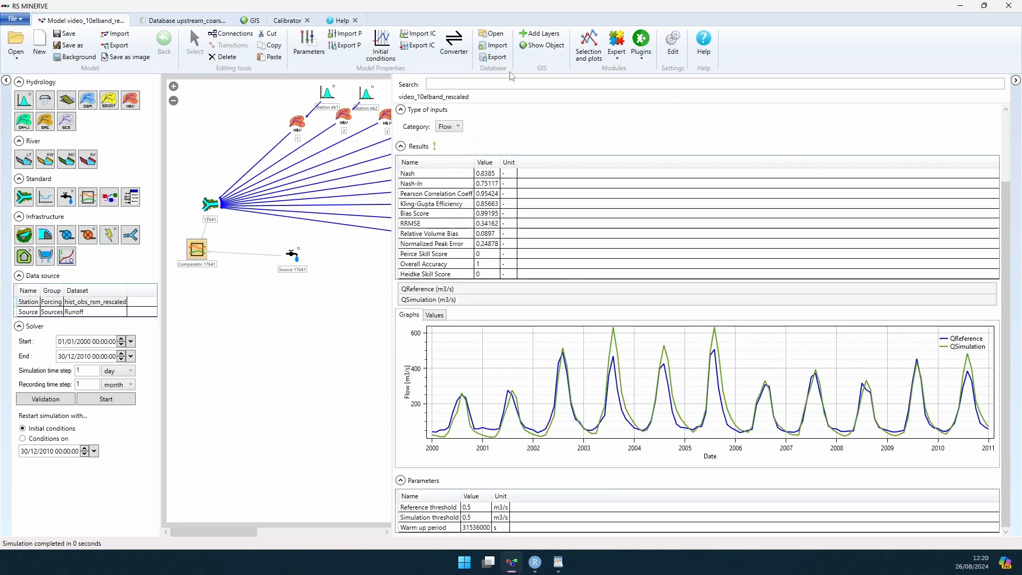
{"action": "left_click", "coordinate": [287, 20]}
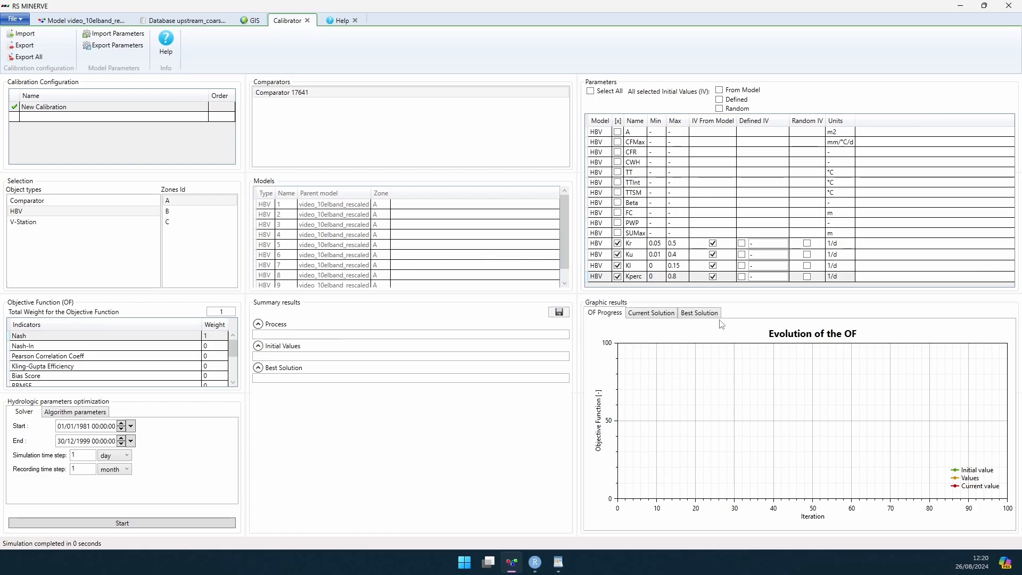
{"action": "left_click", "coordinate": [651, 313]}
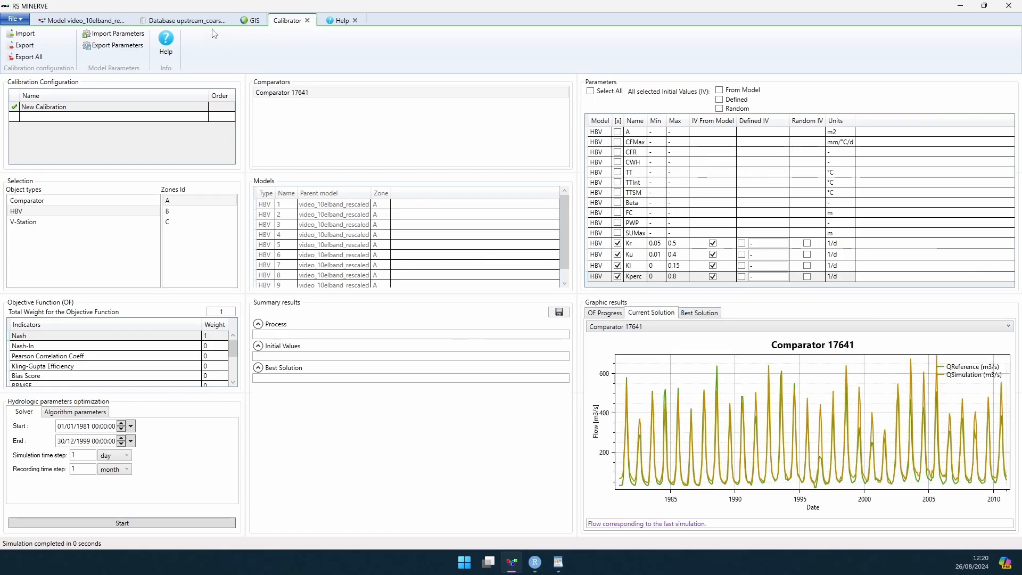
Export the calibration parameters to a text file named 4 in the video_test folder.
{"action": "left_click", "coordinate": [118, 46]}
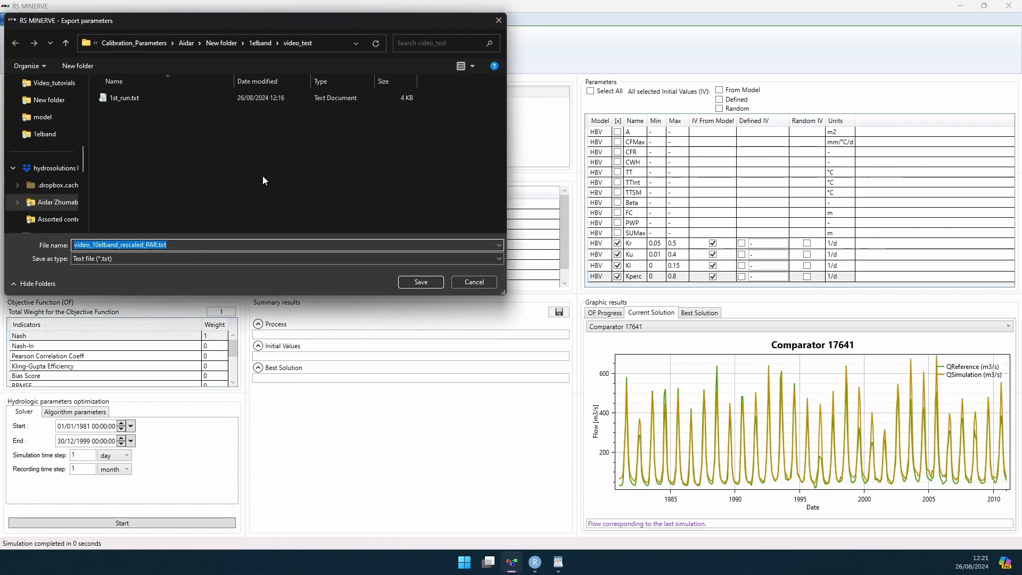
{"action": "type", "text": "4"}
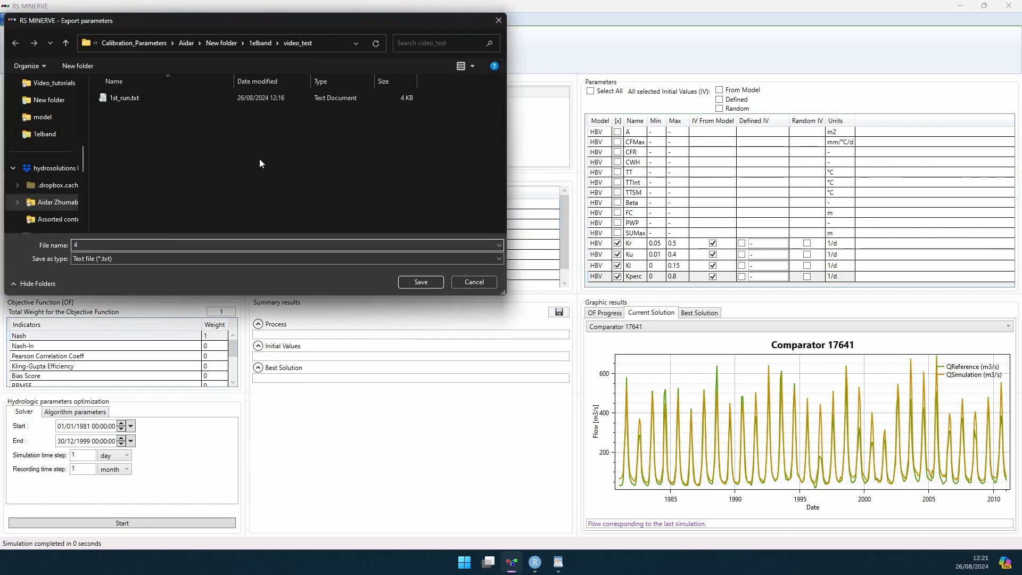
{"action": "key", "text": "Return"}
Start a new line below the third run's note in WordPad and write "4 - Kr".
{"action": "left_click", "coordinate": [558, 562]}
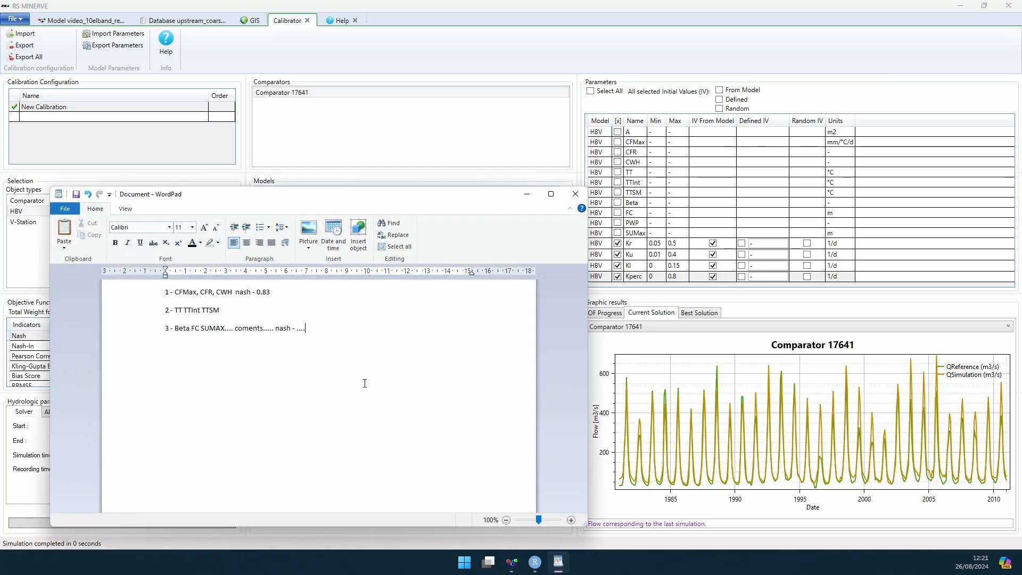
{"action": "left_click", "coordinate": [323, 332]}
{"action": "key", "text": "Return"}
{"action": "type", "text": "4 - Kr"}
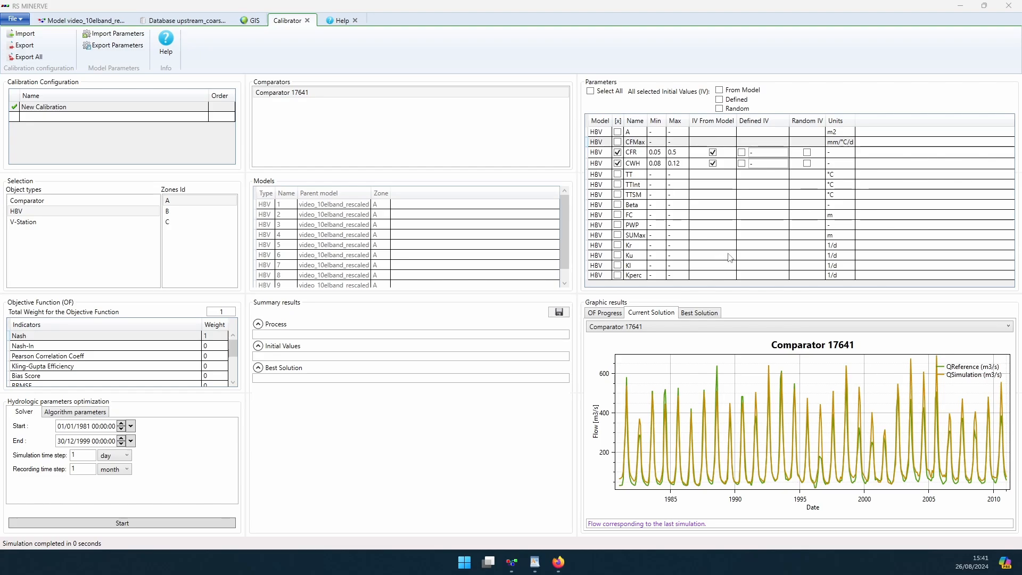
Include CFMax in the calibration alongside CFR and CWH, and set CFR and CWH to random initial values.
{"action": "left_click", "coordinate": [618, 142]}
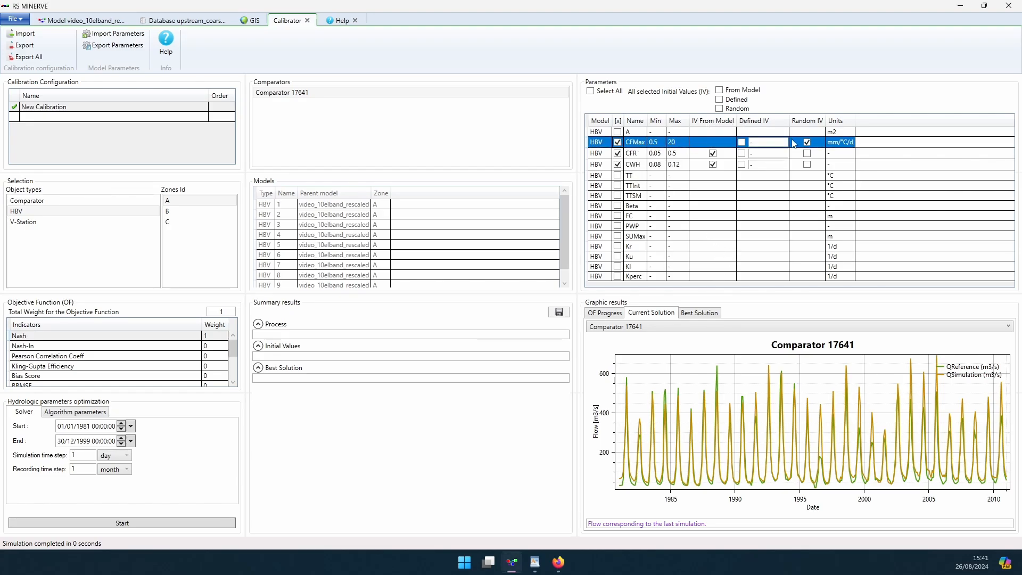
{"action": "left_click", "coordinate": [807, 154]}
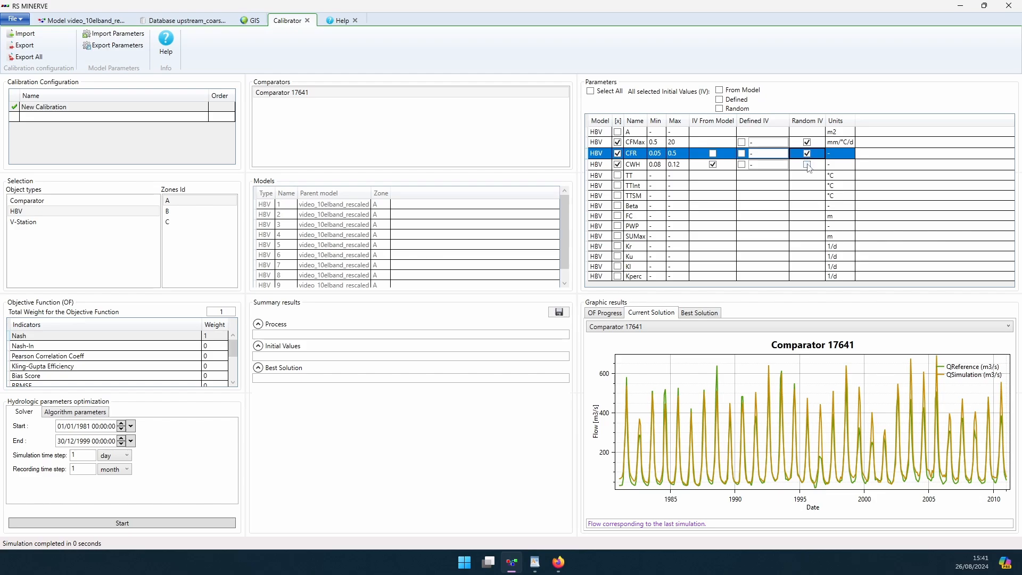
{"action": "left_click", "coordinate": [807, 164]}
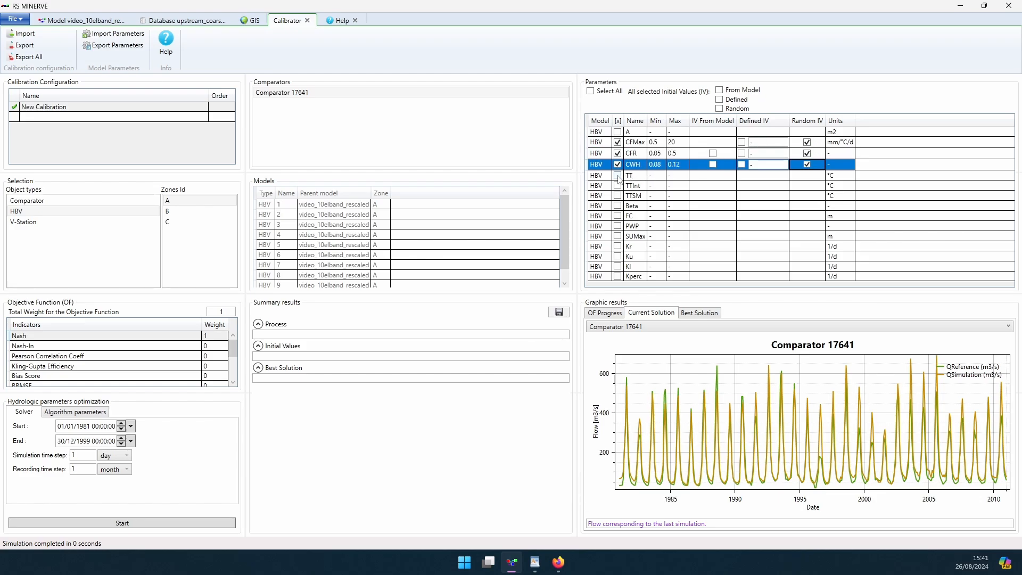
View the parameters of HBV element 10 in the model and open the HBV parameter table to compare CFMax across the elevation bands.
{"action": "left_click", "coordinate": [647, 176]}
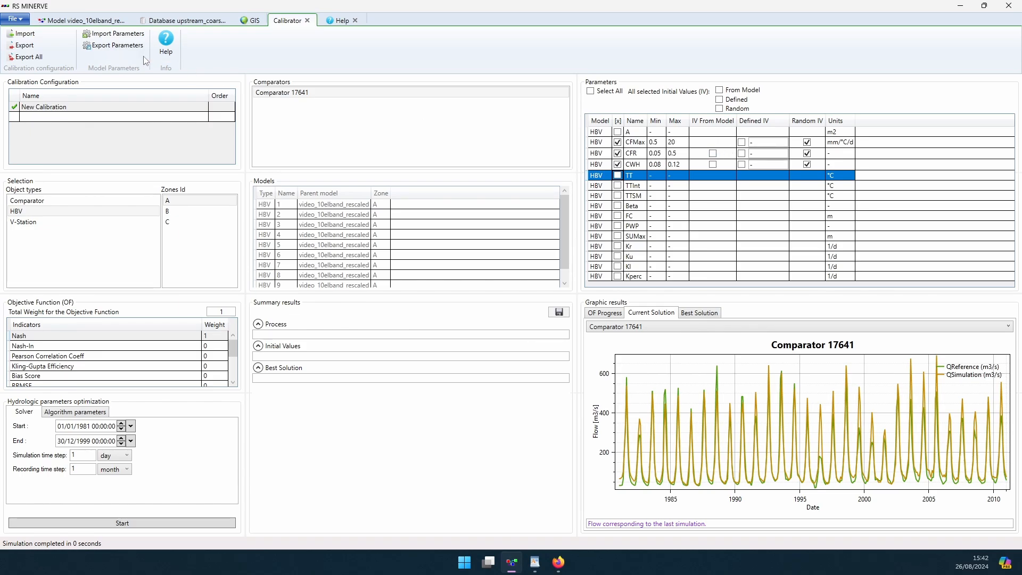
{"action": "left_click", "coordinate": [81, 20]}
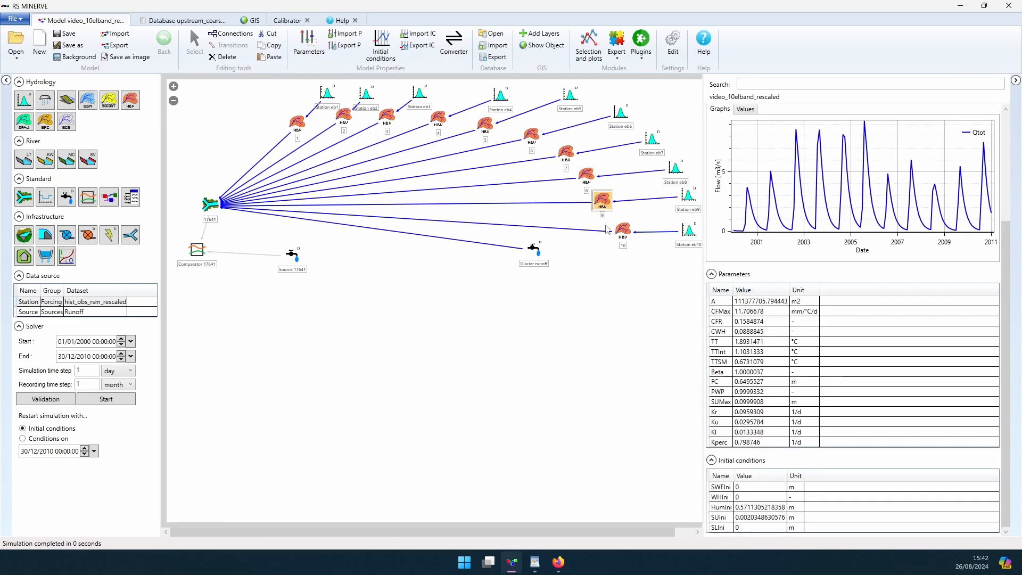
{"action": "left_click", "coordinate": [620, 230]}
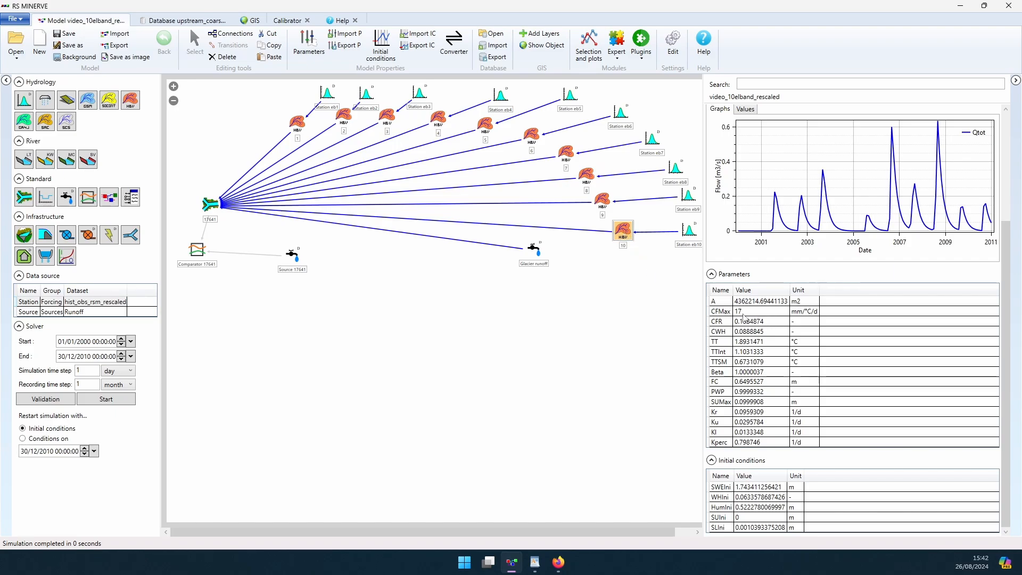
{"action": "left_click", "coordinate": [307, 50]}
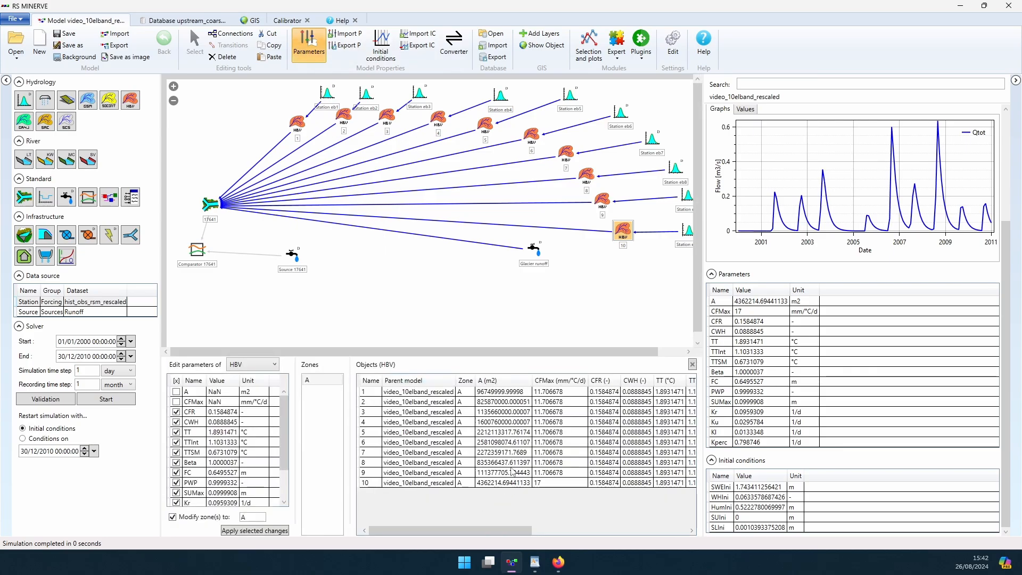
{"action": "mouse_move", "coordinate": [482, 530]}
{"action": "left_mouse_down"}
{"action": "mouse_move", "coordinate": [635, 538]}
{"action": "mouse_move", "coordinate": [479, 532]}
{"action": "left_mouse_up"}
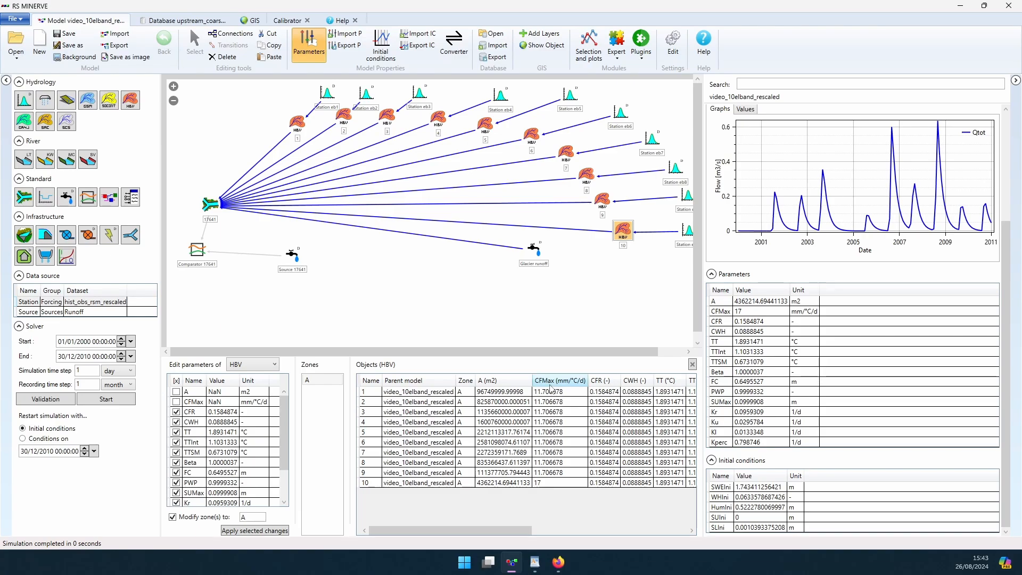
Return to the calibrator and review the indicators available for the objective function.
{"action": "left_click", "coordinate": [288, 20]}
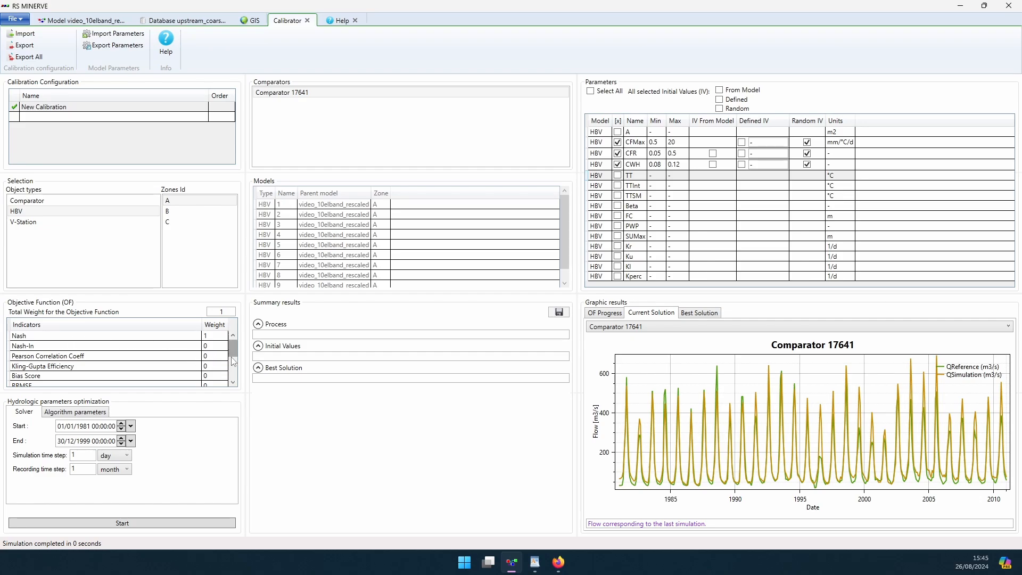
{"action": "left_click_drag", "start_coordinate": [235, 354], "coordinate": [237, 362]}
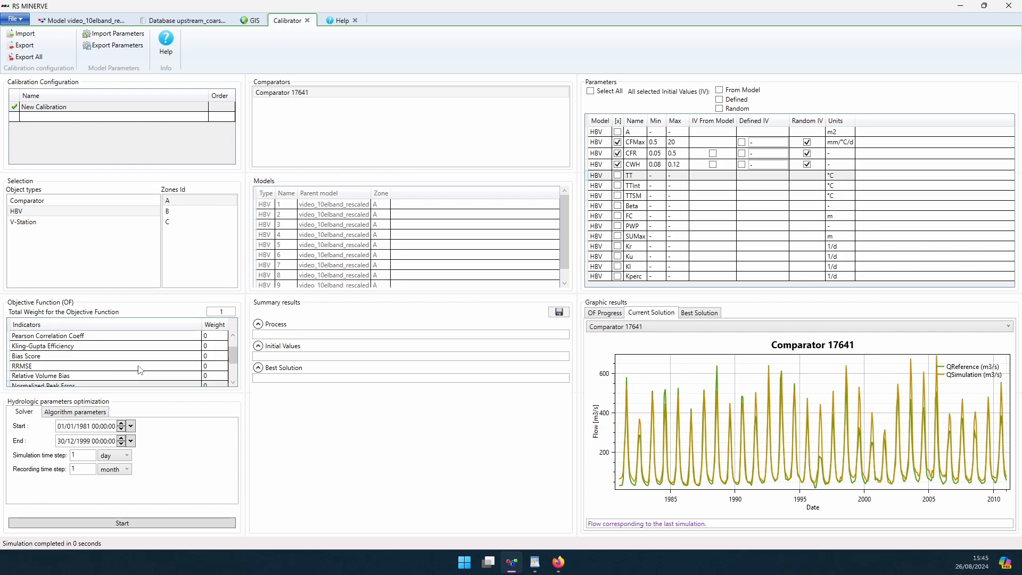